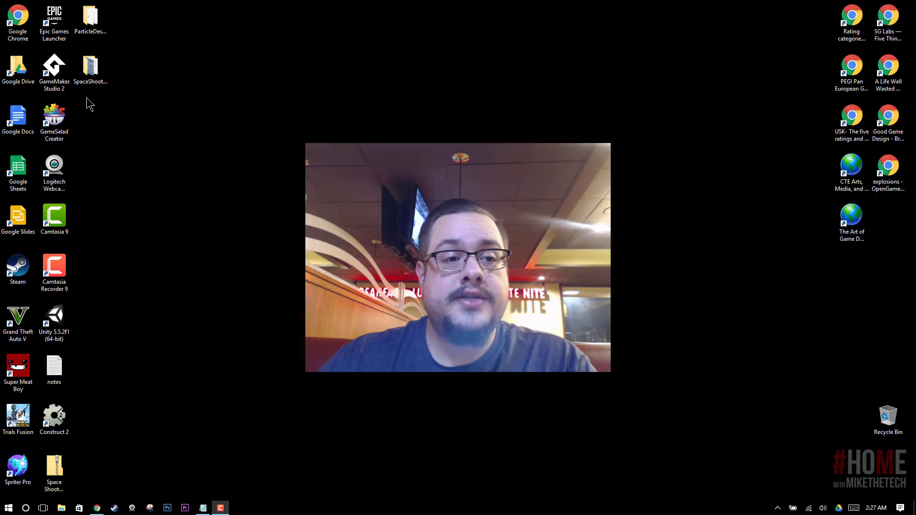
Launch GameMaker Studio 2 from its desktop shortcut.
click(53, 67)
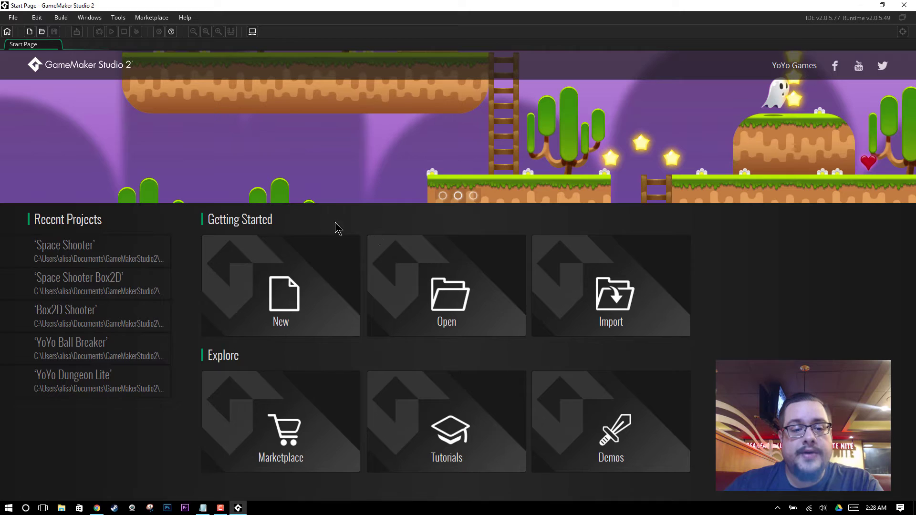
Create a new Drag and Drop project saved under the name 'Shooter Tutorial'.
click(294, 278)
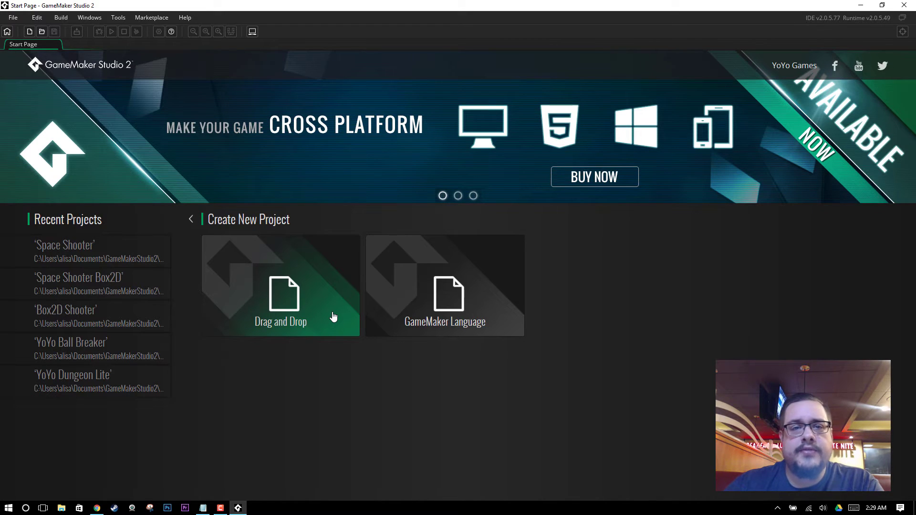
click(303, 320)
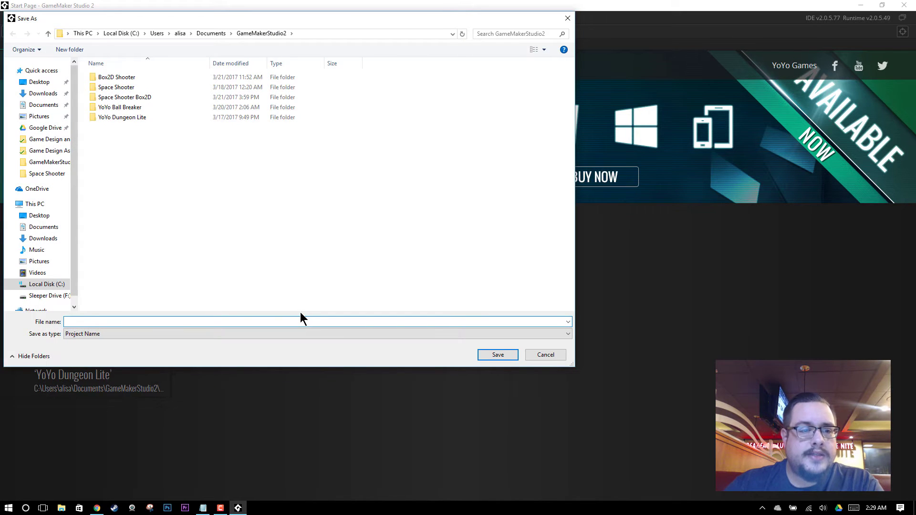
text(Sho)
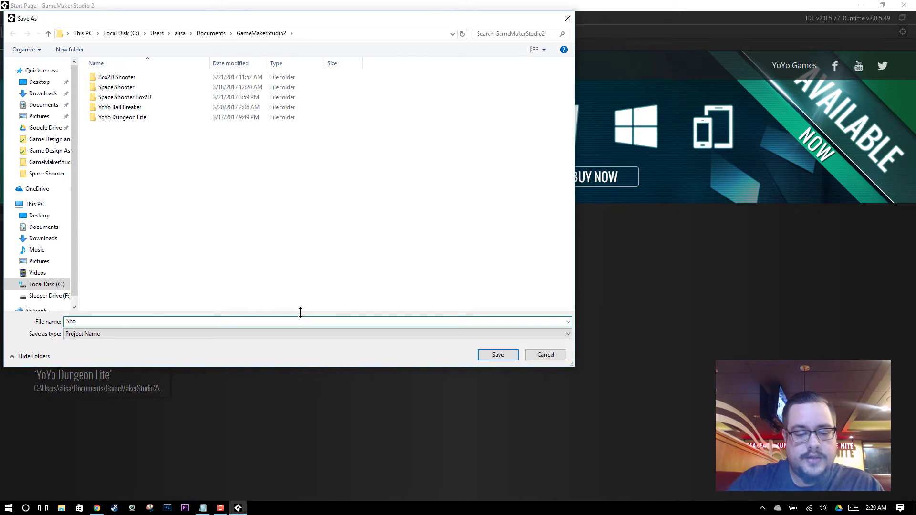
text(oter Tutorial)
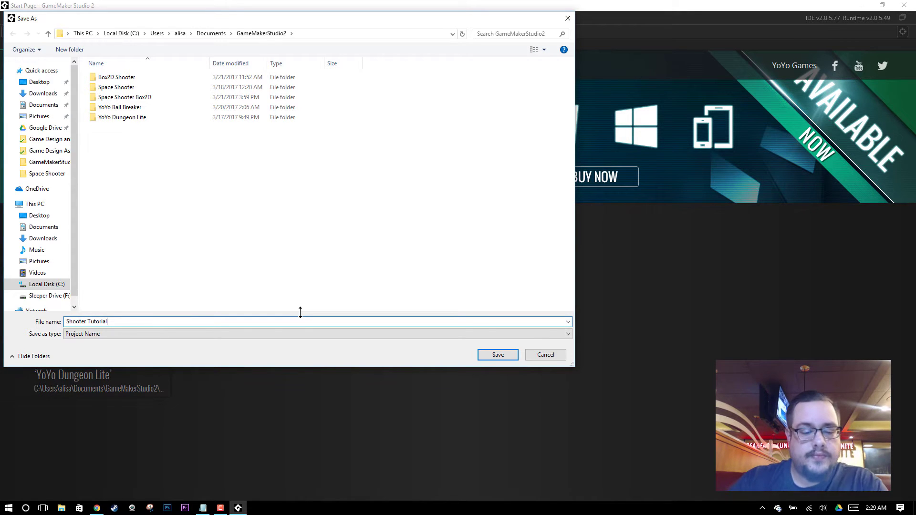
key(Return)
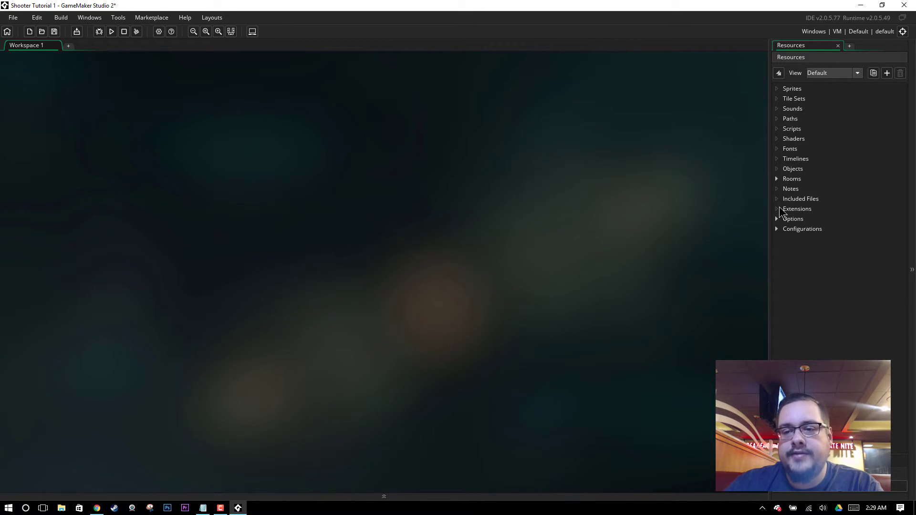
Expand the Rooms, Options and Configurations groups in the resource tree.
click(776, 178)
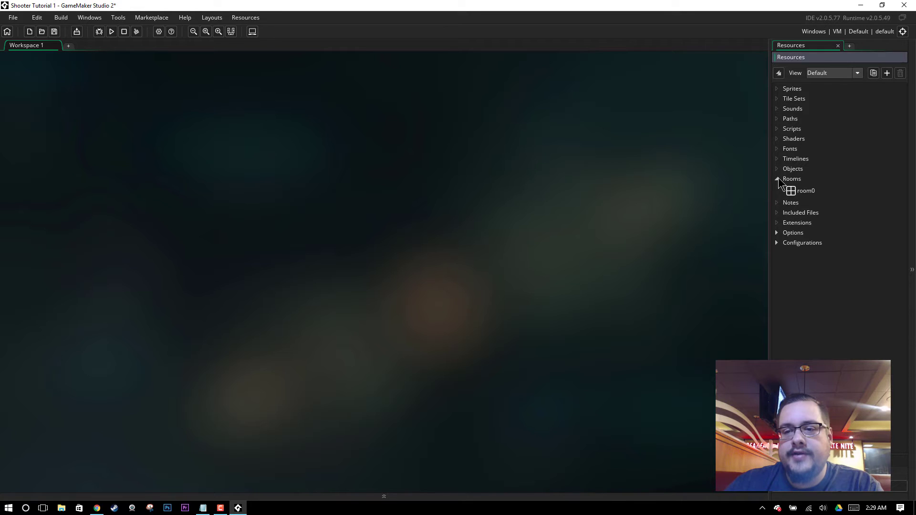
click(776, 233)
click(777, 299)
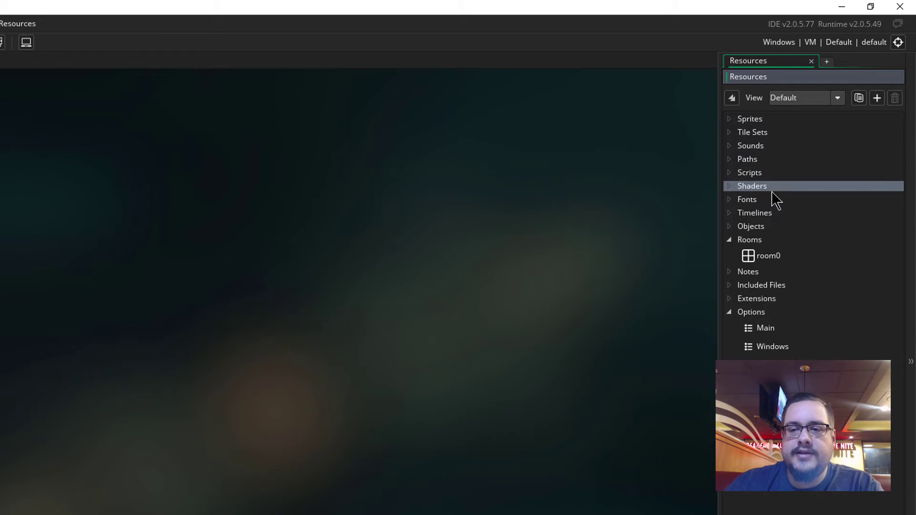
click(768, 227)
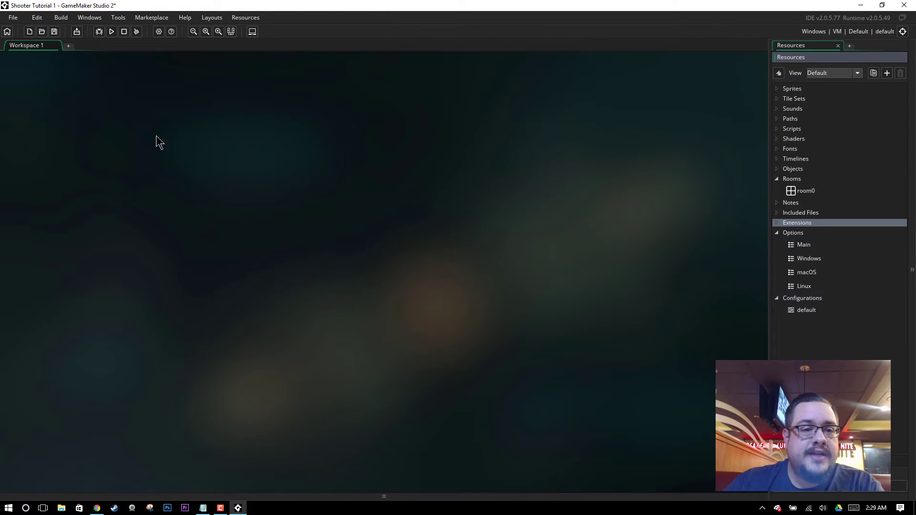
Open the Output log panel at the bottom and collapse it again.
click(368, 496)
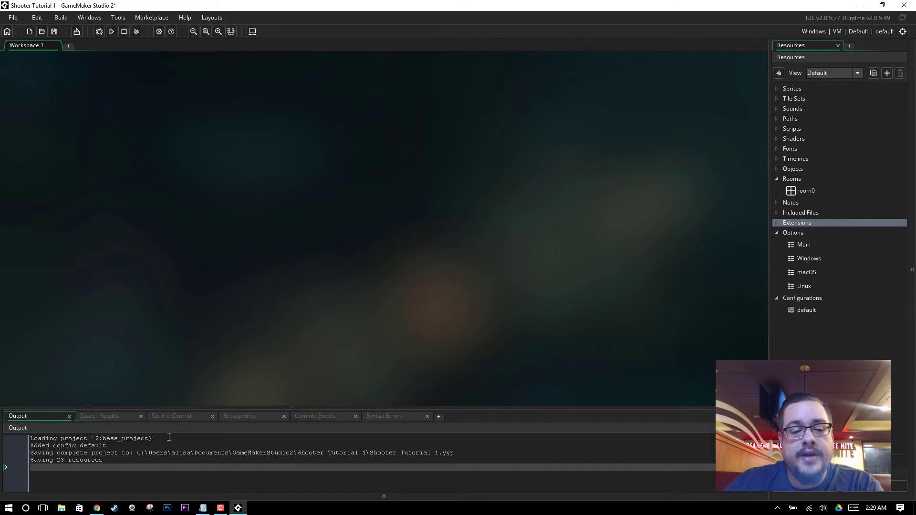
click(383, 506)
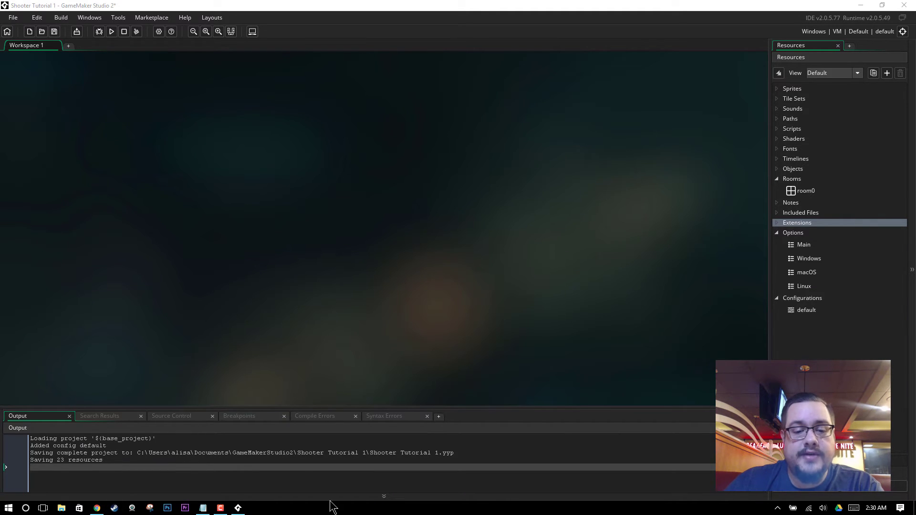
click(368, 498)
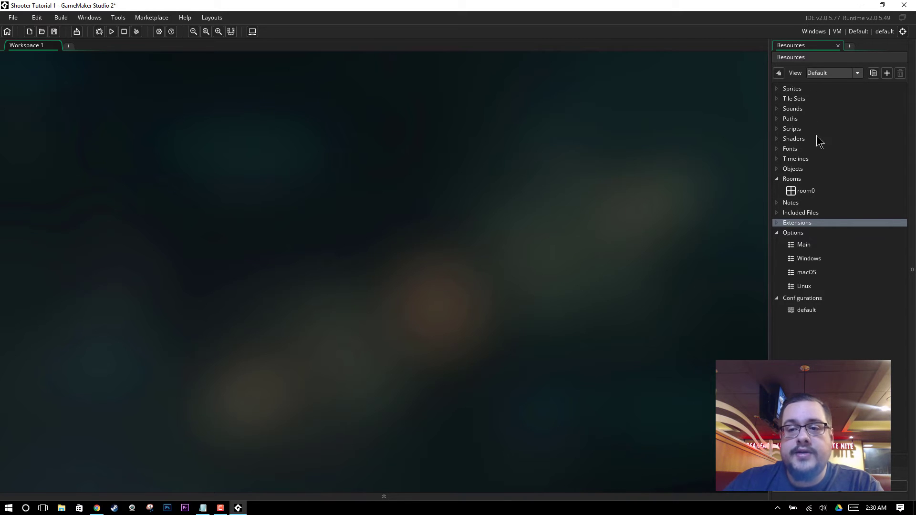
Create a new sprite, keeping the default name sprite_0.
right_click(792, 90)
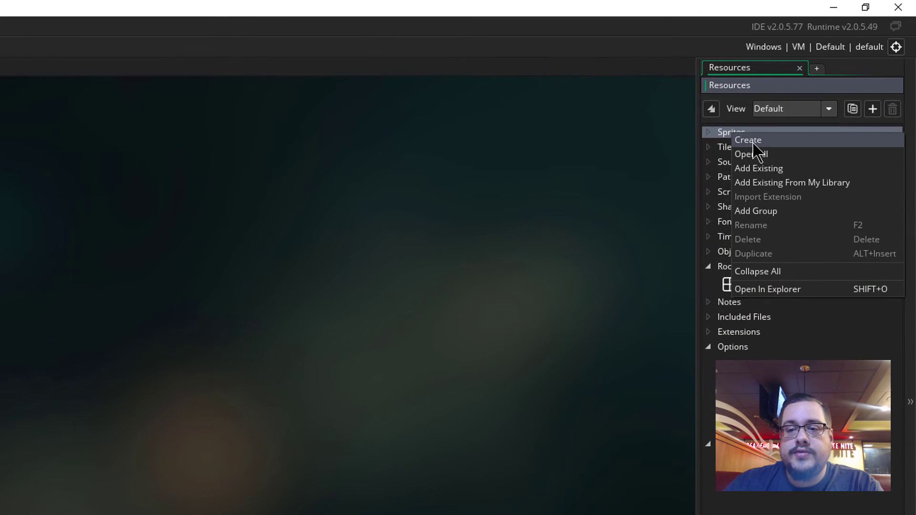
click(754, 140)
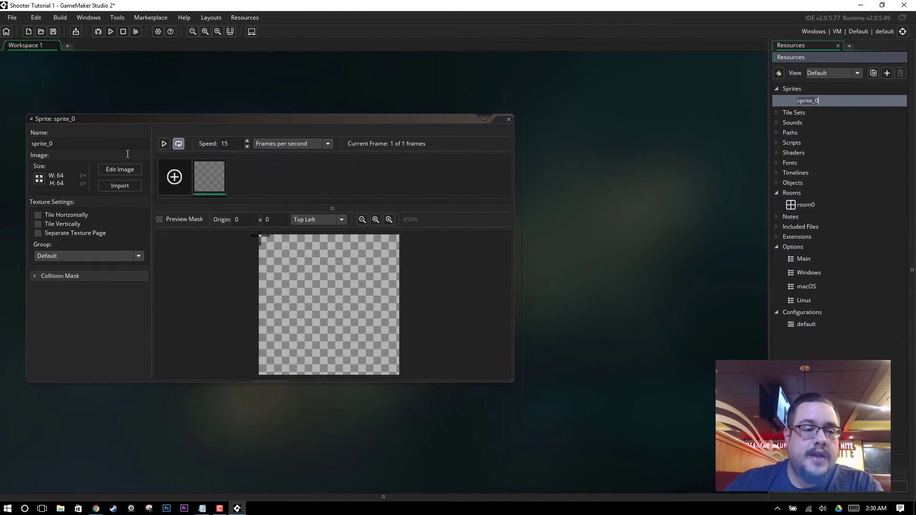
key(Return)
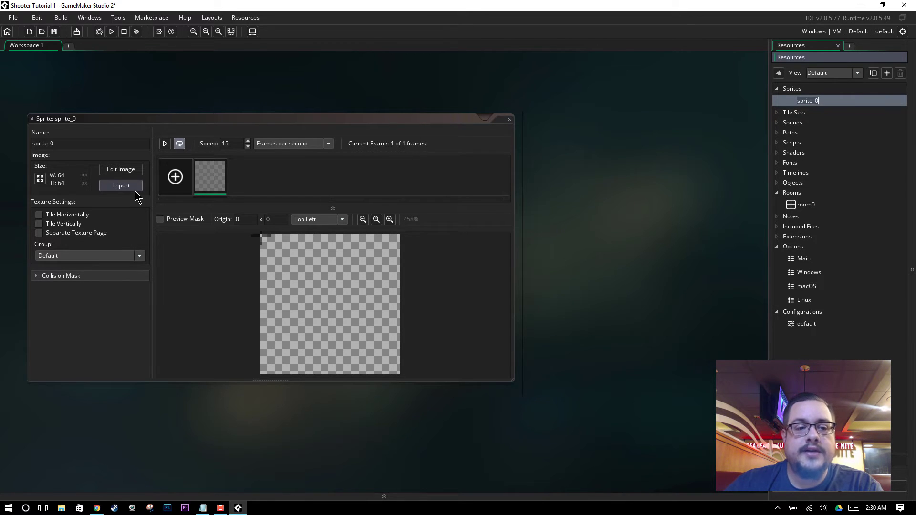
key(Return)
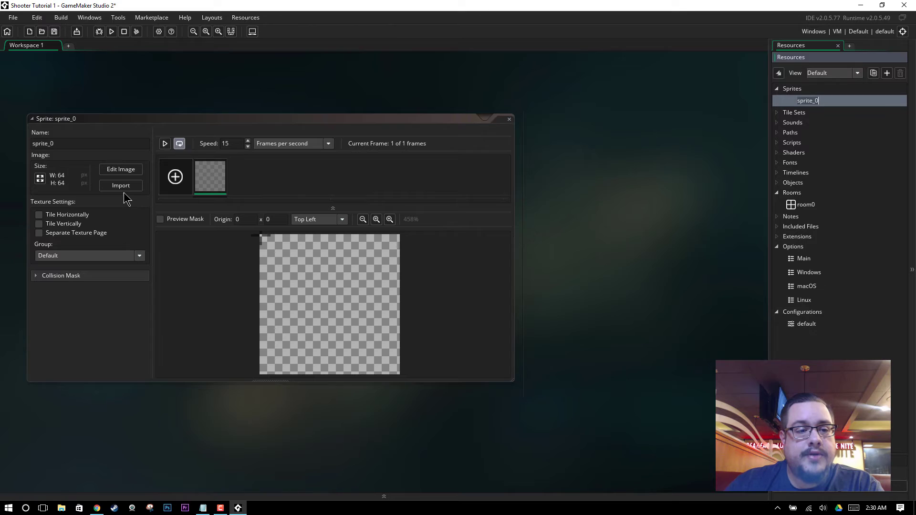
Import playerShip1_red from Desktop > SpaceShooterRedux > PNG into the sprite.
click(124, 187)
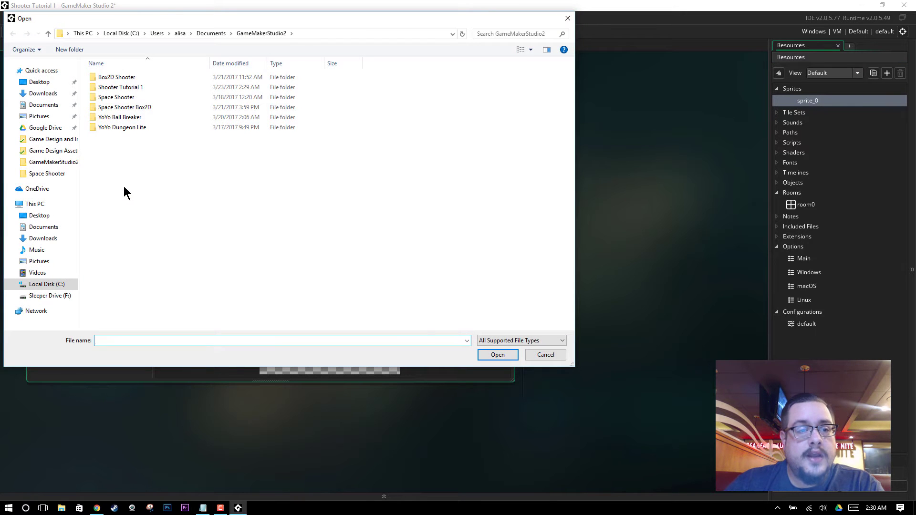
click(43, 82)
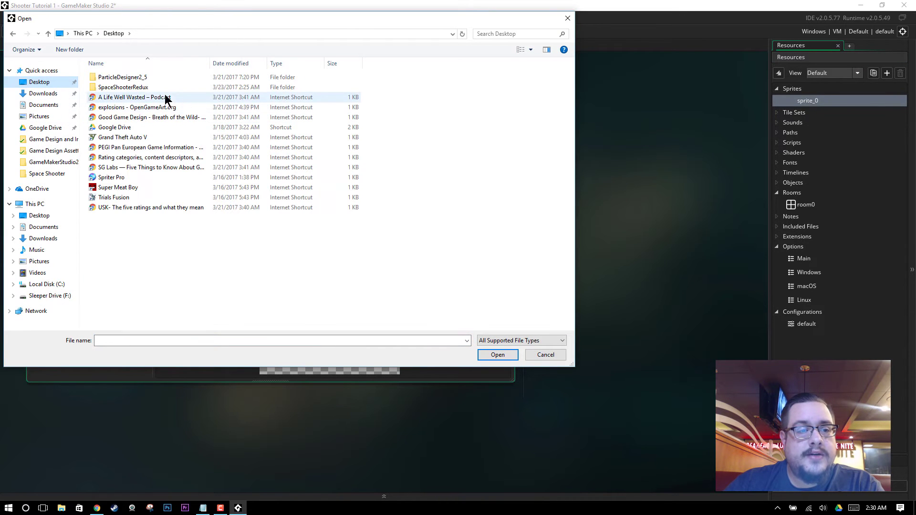
double_click(141, 87)
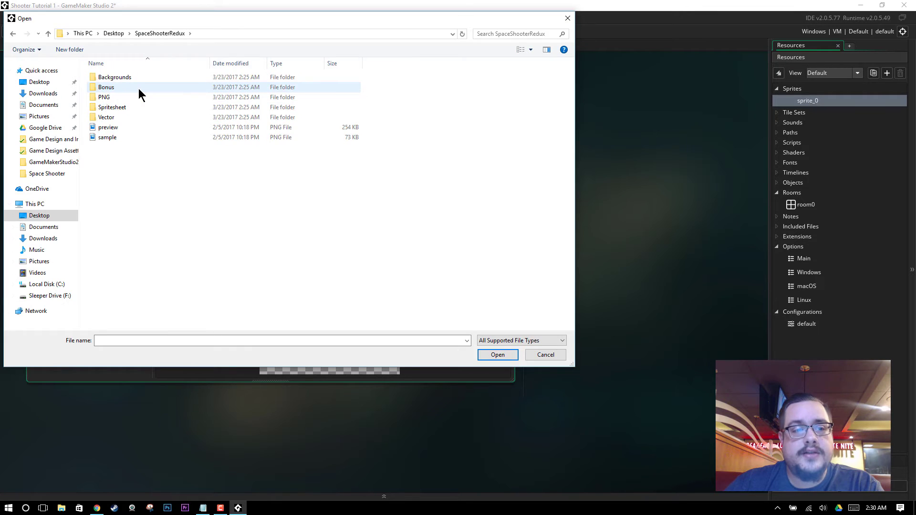
double_click(136, 97)
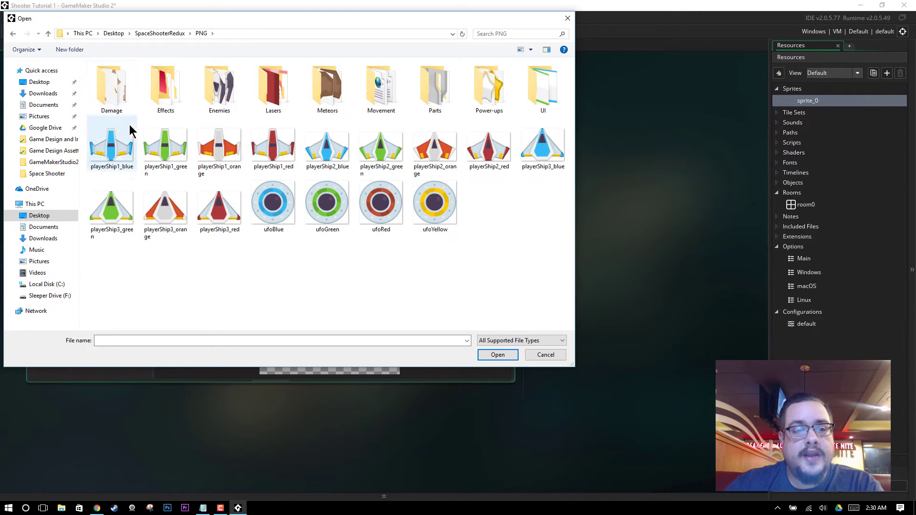
click(280, 154)
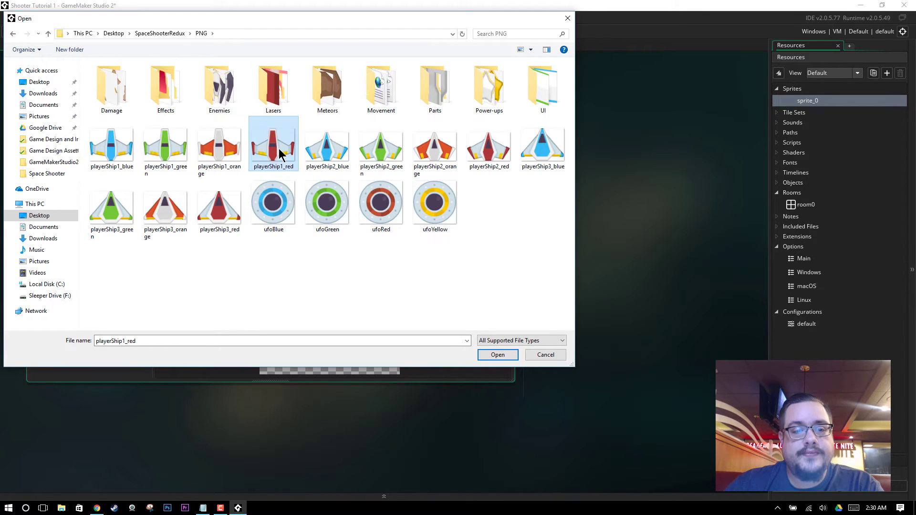
click(497, 354)
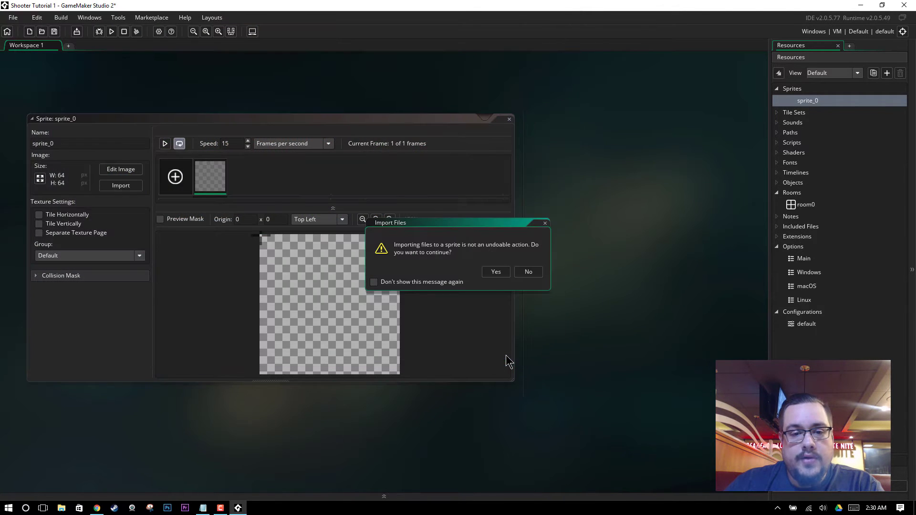
click(495, 272)
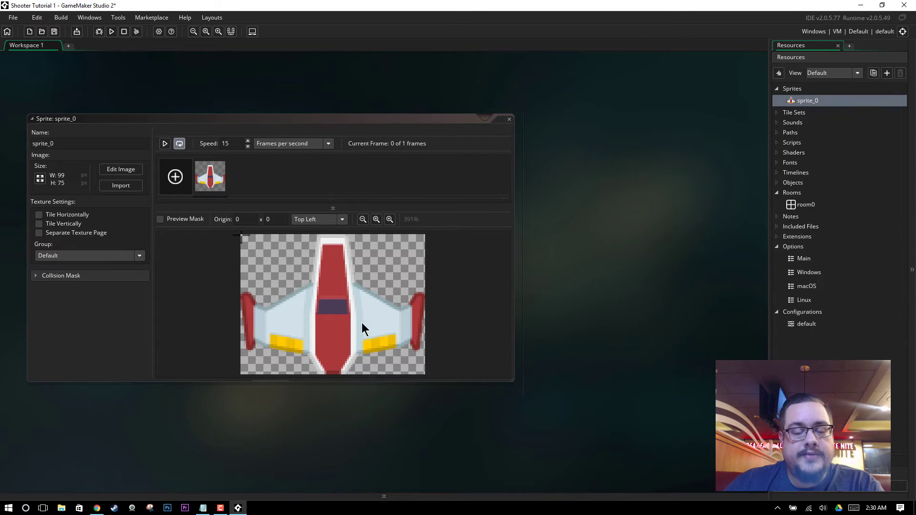
Show the sprite's collision mask settings and try the Ellipse and Diamond mask types.
click(298, 125)
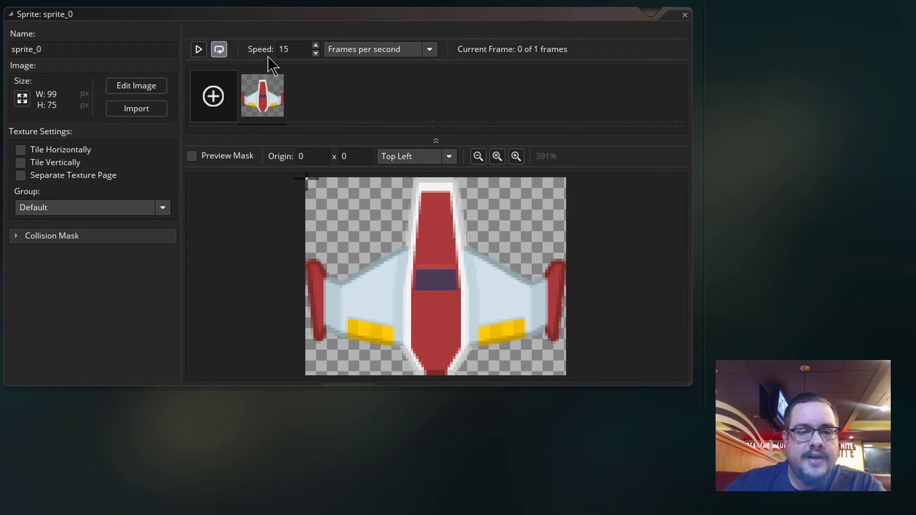
click(16, 235)
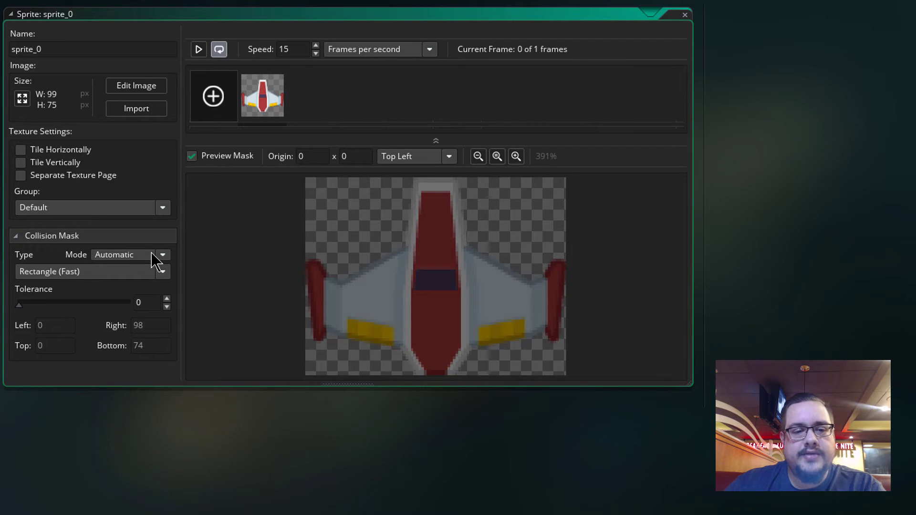
click(136, 271)
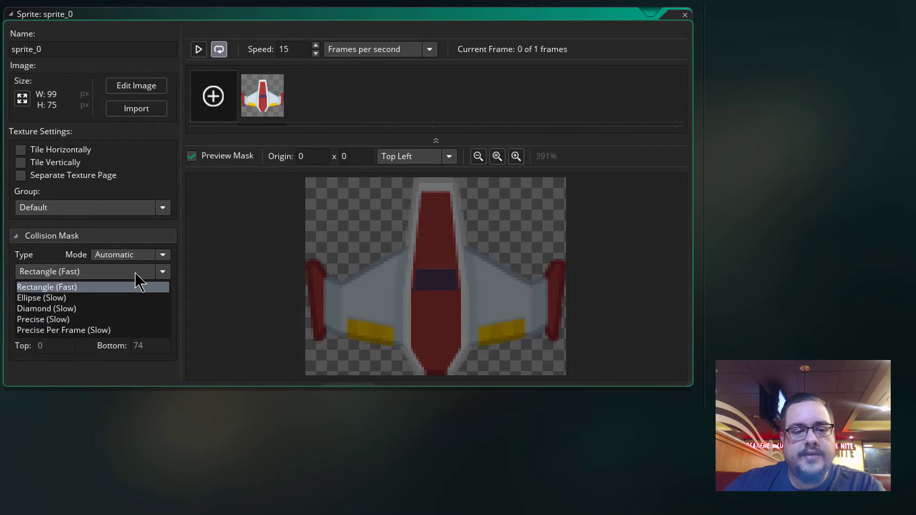
click(128, 298)
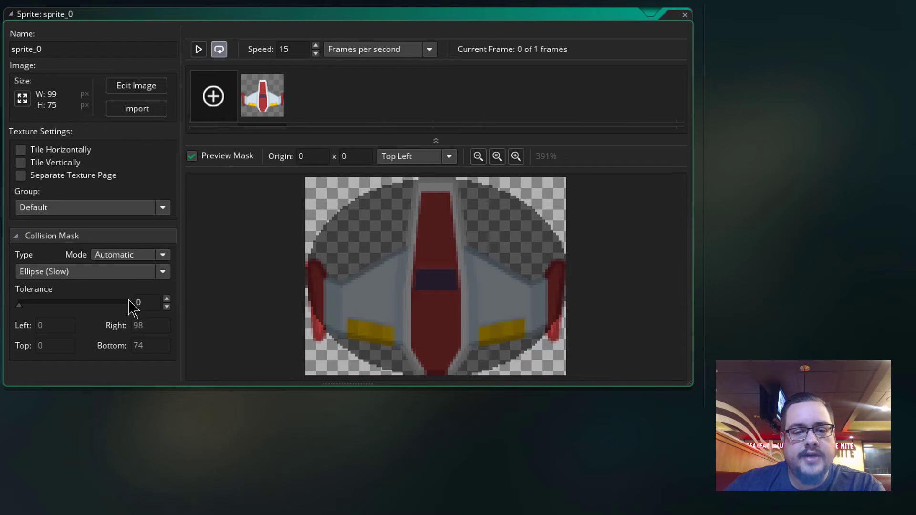
click(126, 273)
click(127, 310)
click(130, 273)
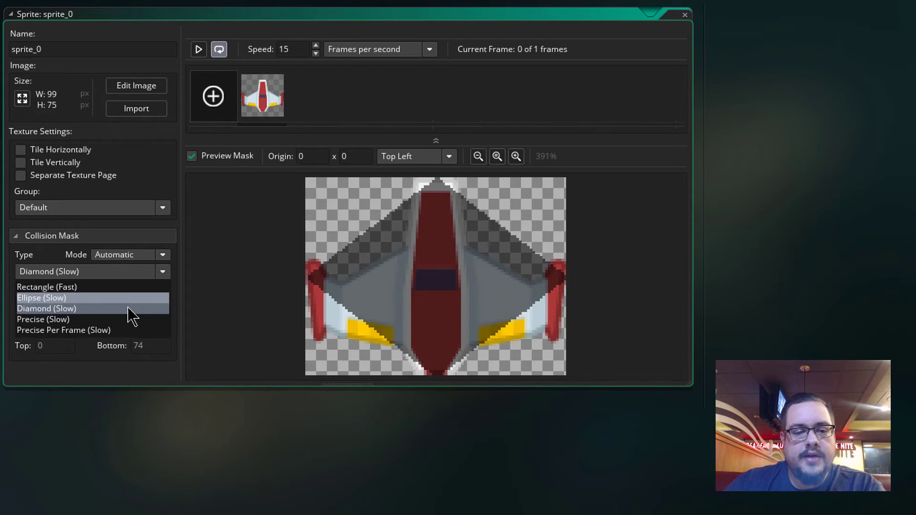
click(128, 321)
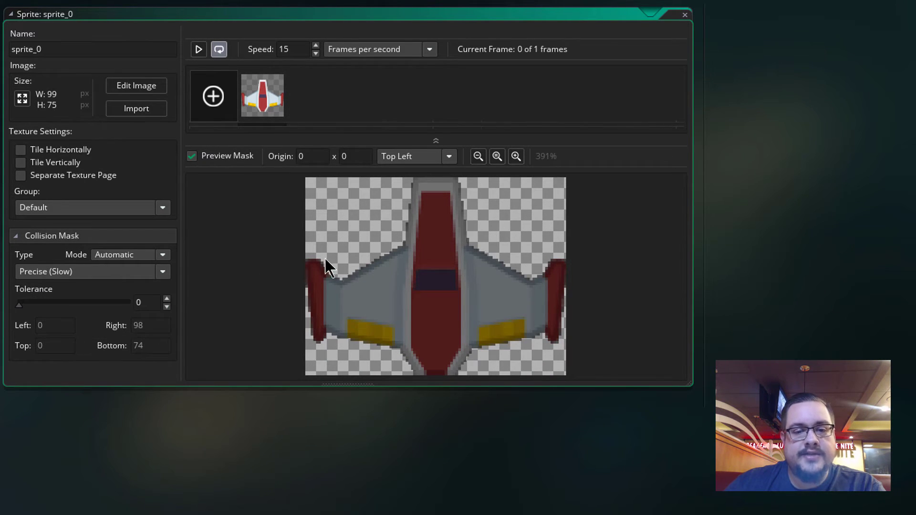
Try Precise Per Frame, then settle the collision mask type on Precise (Slow).
click(90, 271)
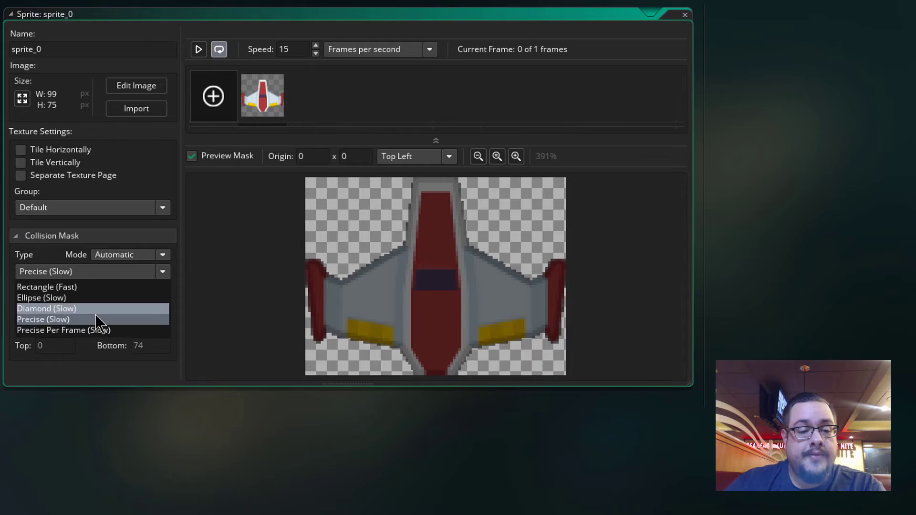
click(103, 330)
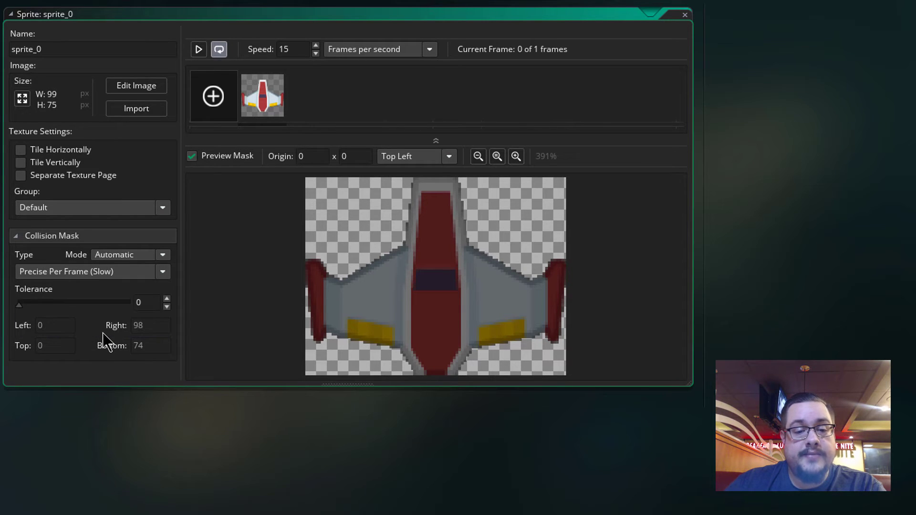
click(99, 274)
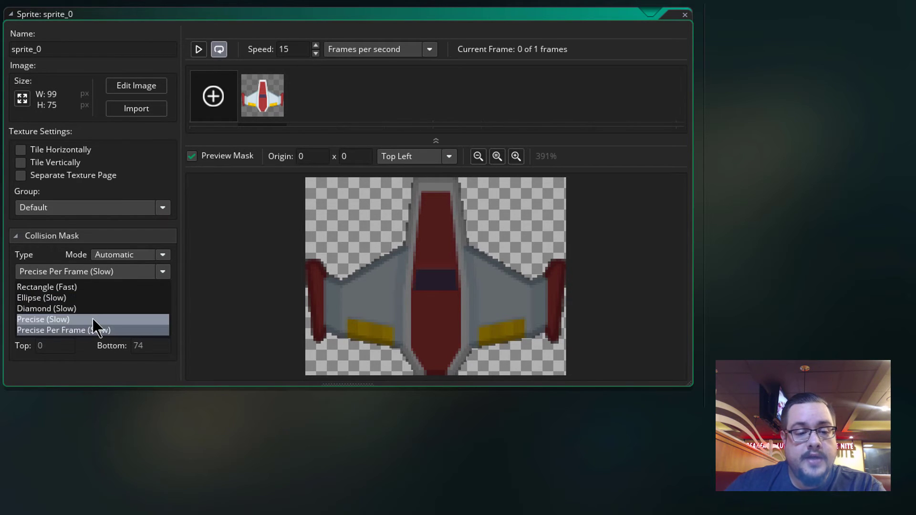
click(92, 319)
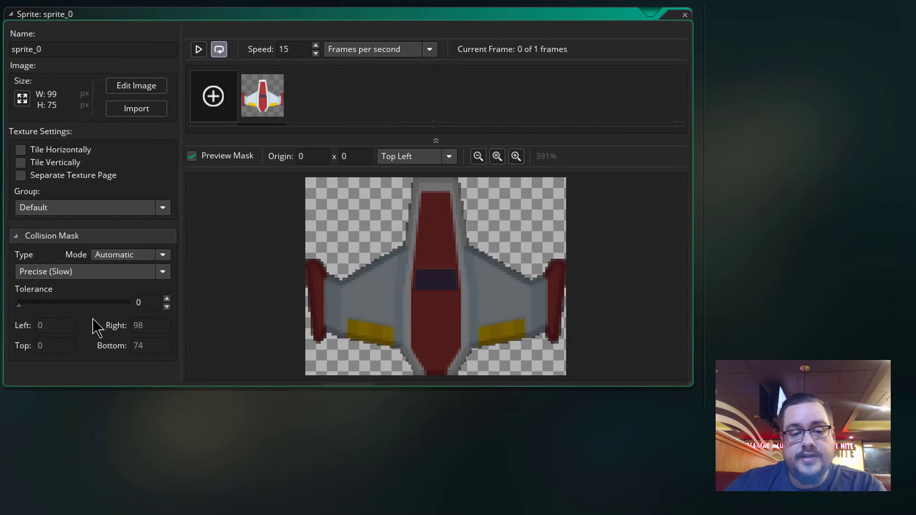
click(81, 275)
click(81, 276)
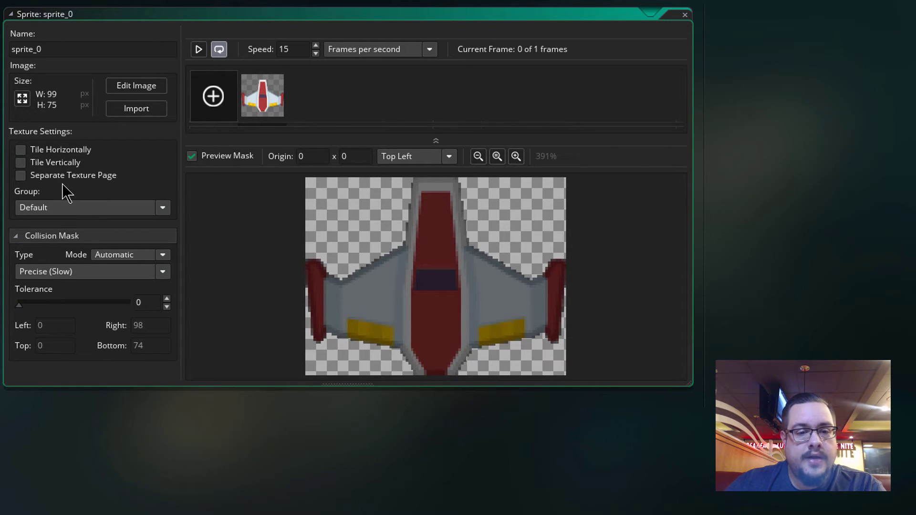
Turn off Preview Mask and set the sprite origin to Middle Centre (49 x 37).
click(191, 156)
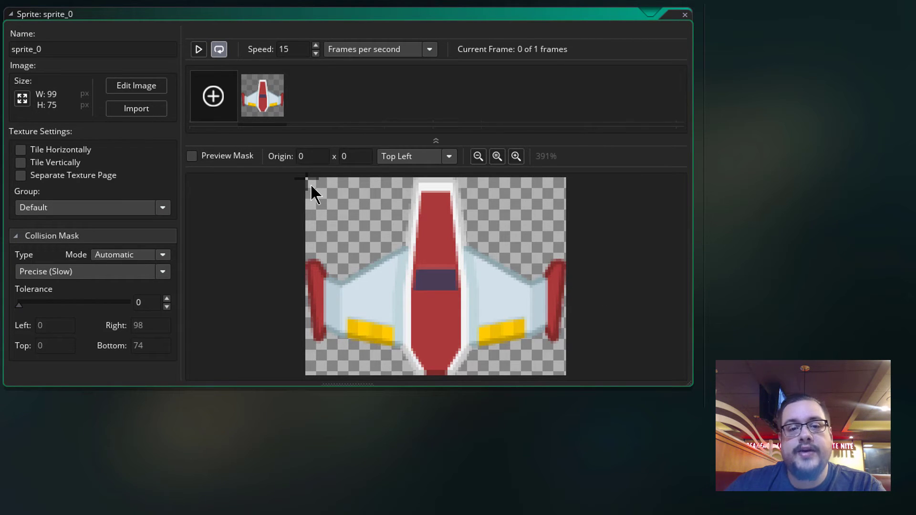
mouse_move(308, 180)
mouse_down()
mouse_move(341, 196)
mouse_move(306, 179)
mouse_up()
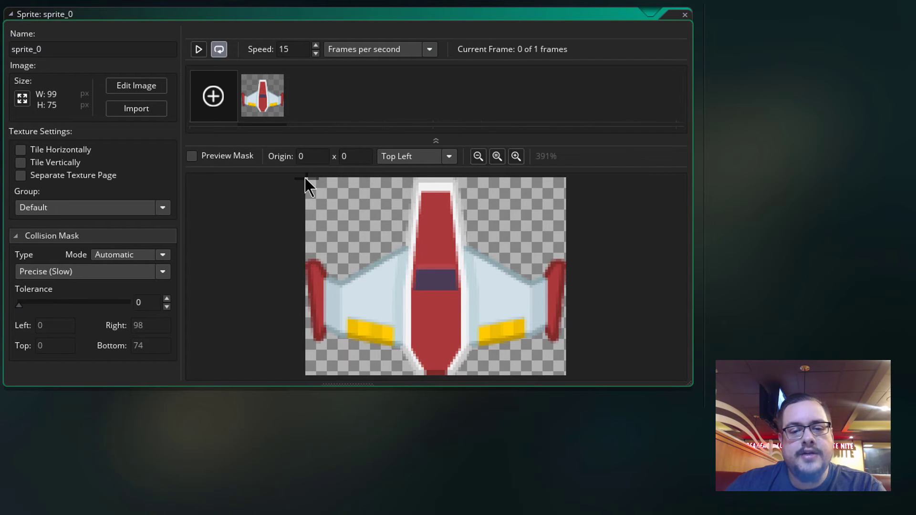
drag(433, 276, 461, 264)
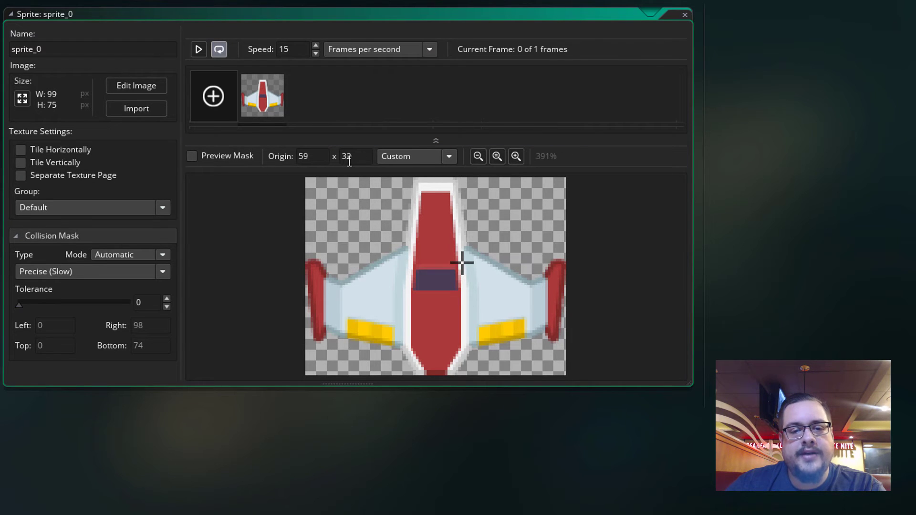
click(405, 159)
scroll(423, 209, up, 1)
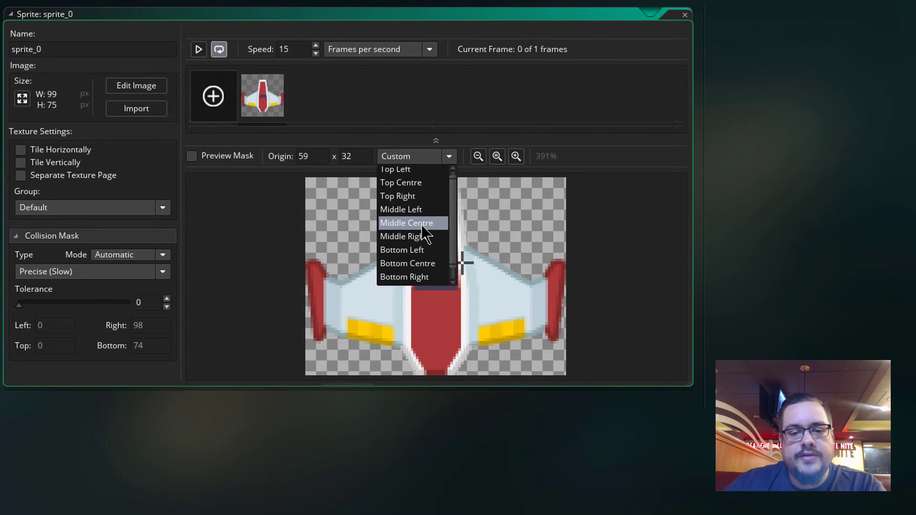
scroll(426, 238, down, 1)
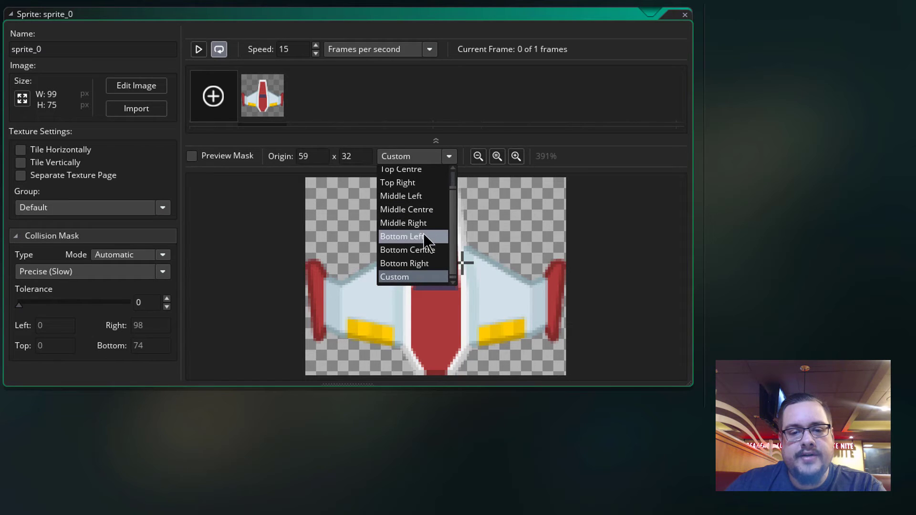
click(427, 209)
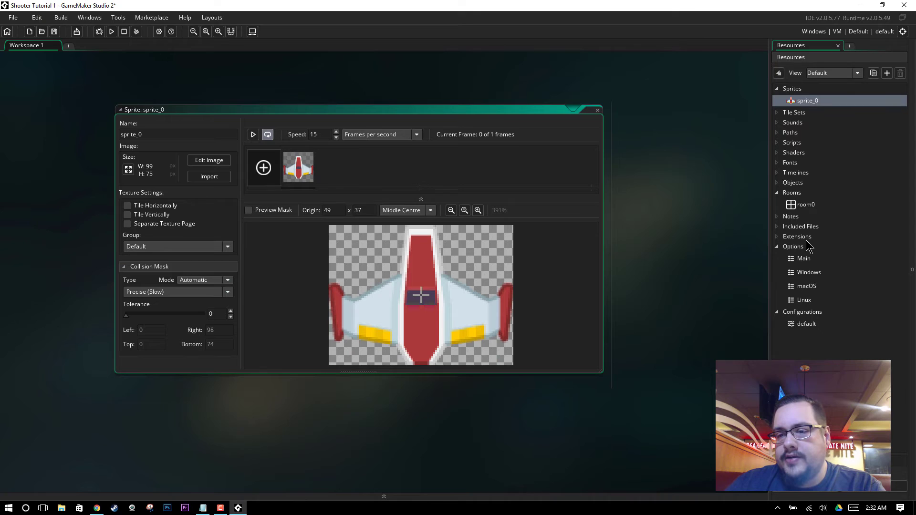
Create a new object in the Objects group and name it obj_player.
right_click(795, 185)
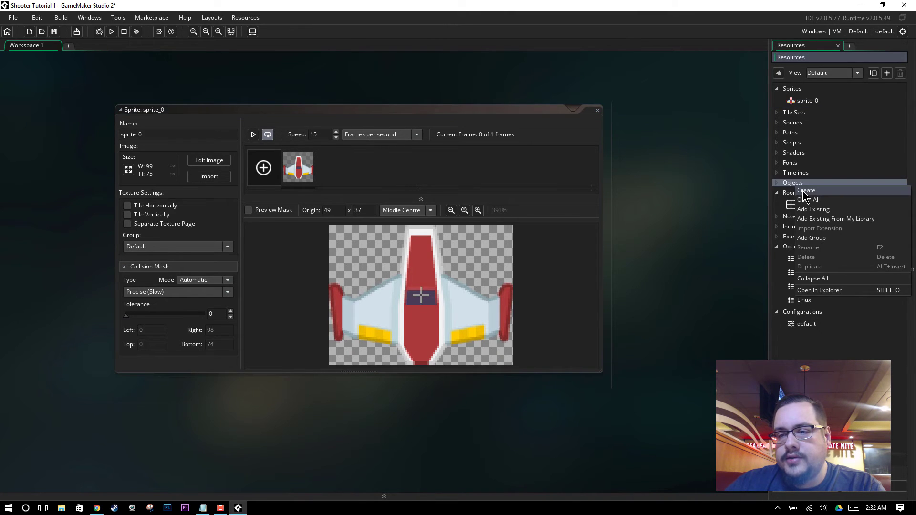
click(804, 192)
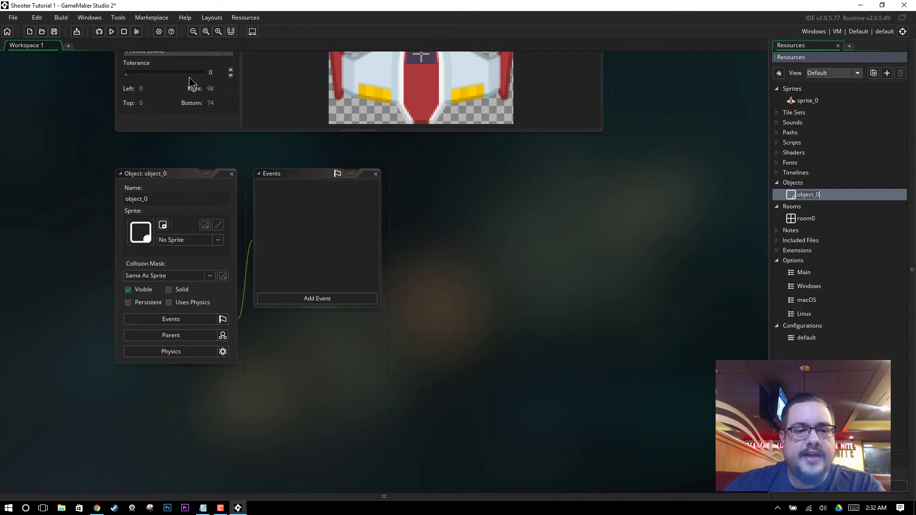
scroll(411, 253, up, 1)
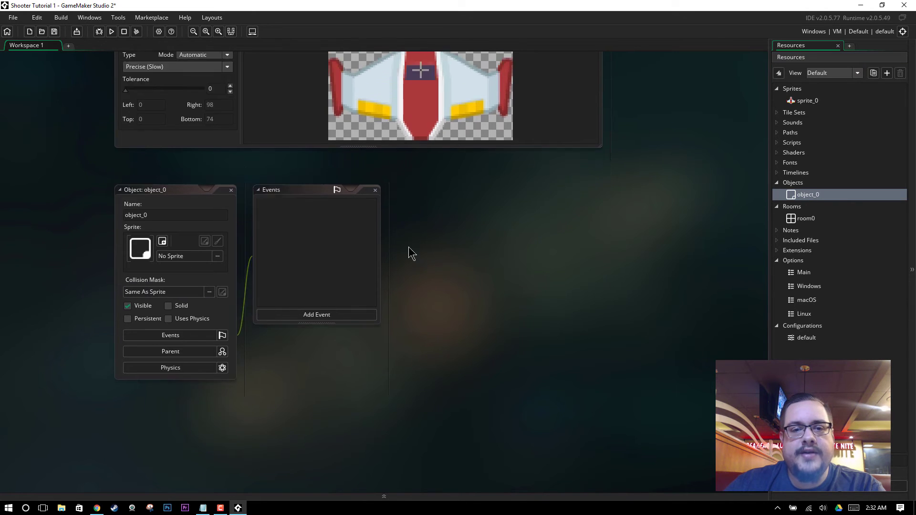
middle_drag(411, 253, 422, 139)
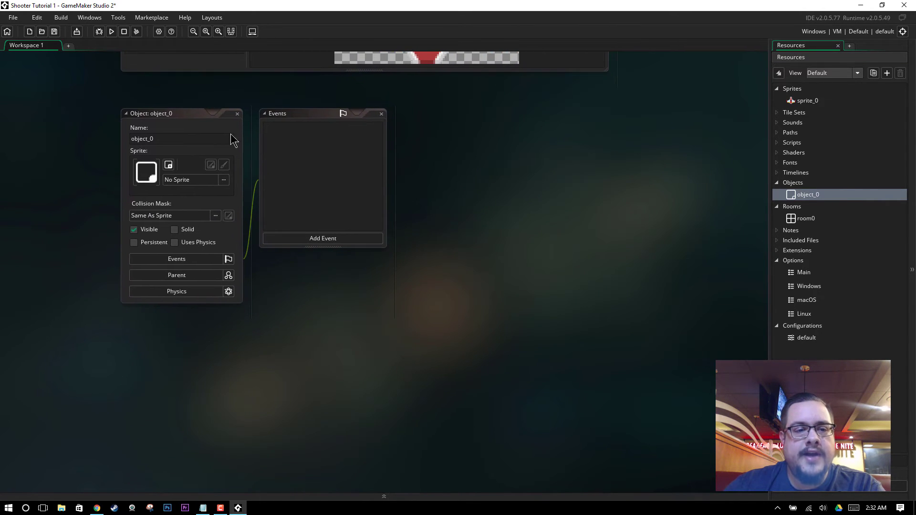
double_click(140, 139)
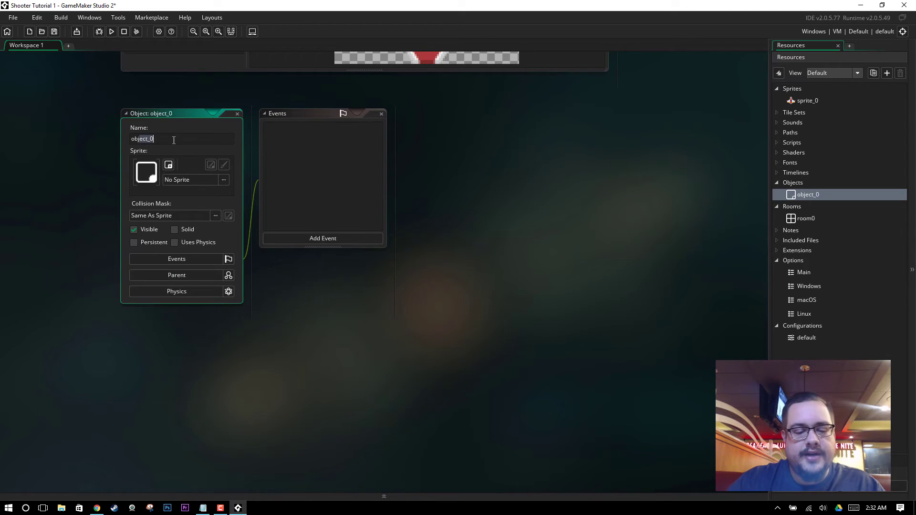
text(obj_)
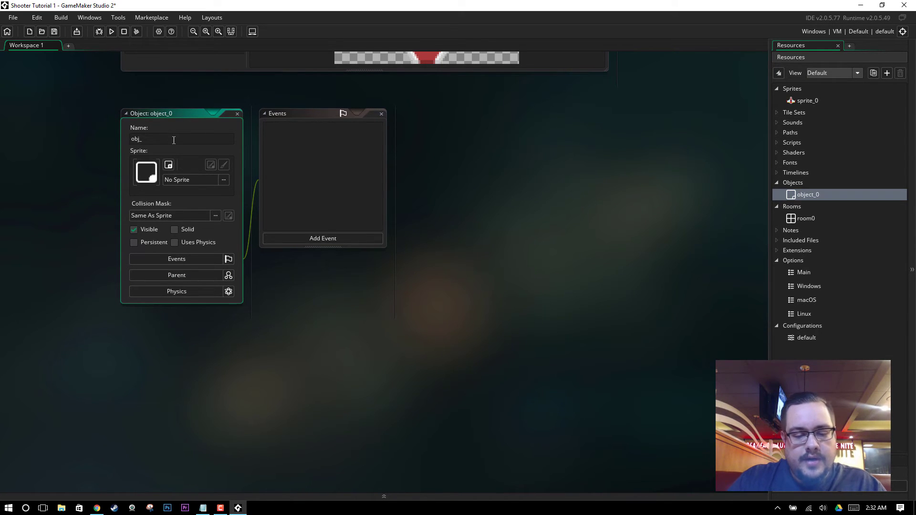
text(player)
key(Return)
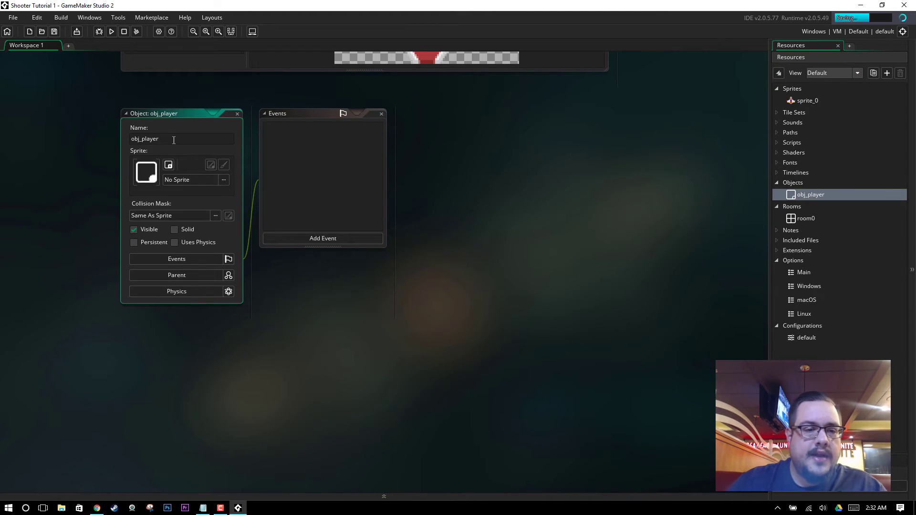
Change the sprite's name from sprite_0 to spr_player in the editor's Name field.
middle_drag(541, 158, 556, 482)
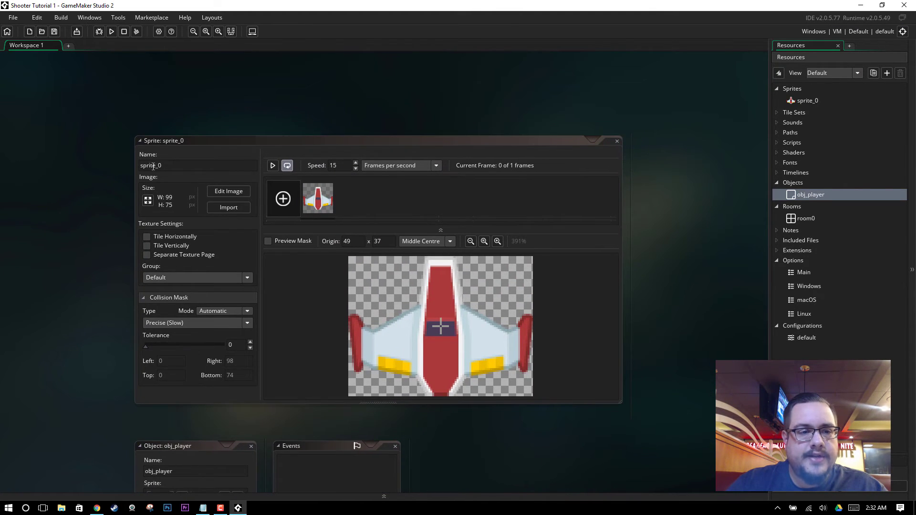
drag(153, 166, 196, 167)
text(_player)
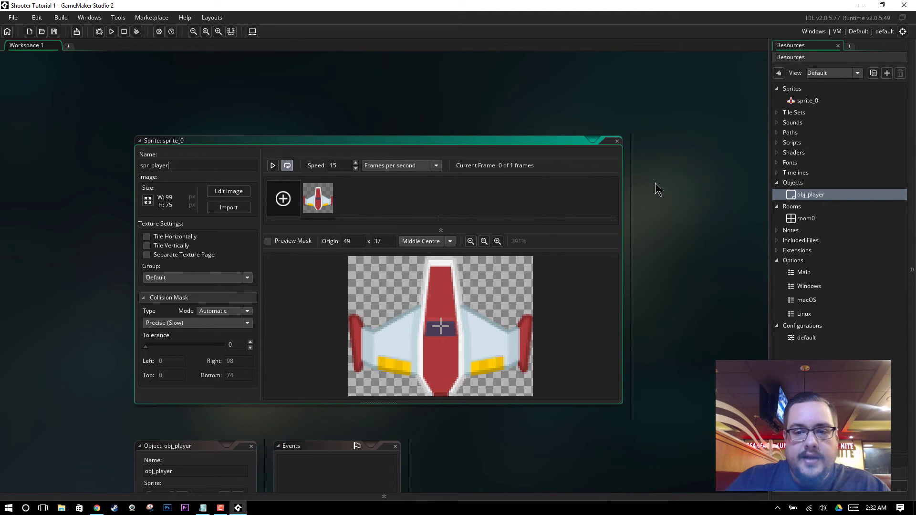
scroll(677, 353, down, 5)
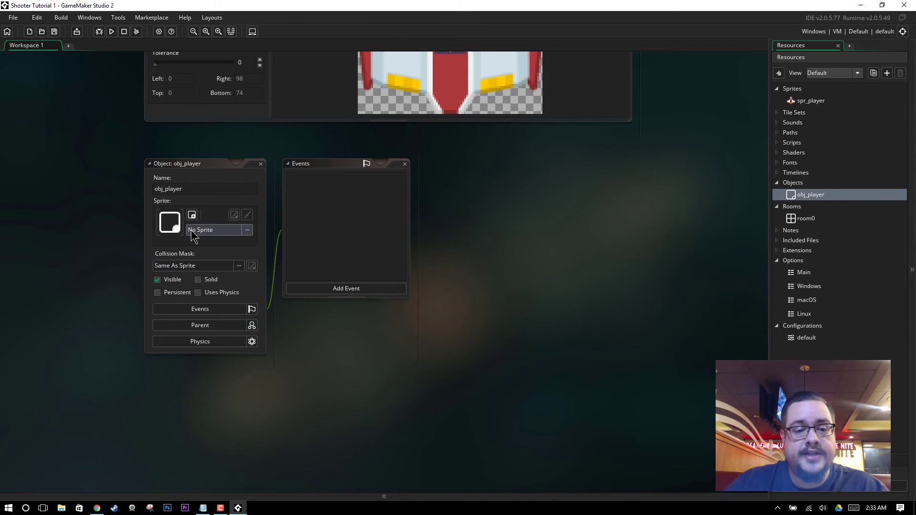
click(220, 230)
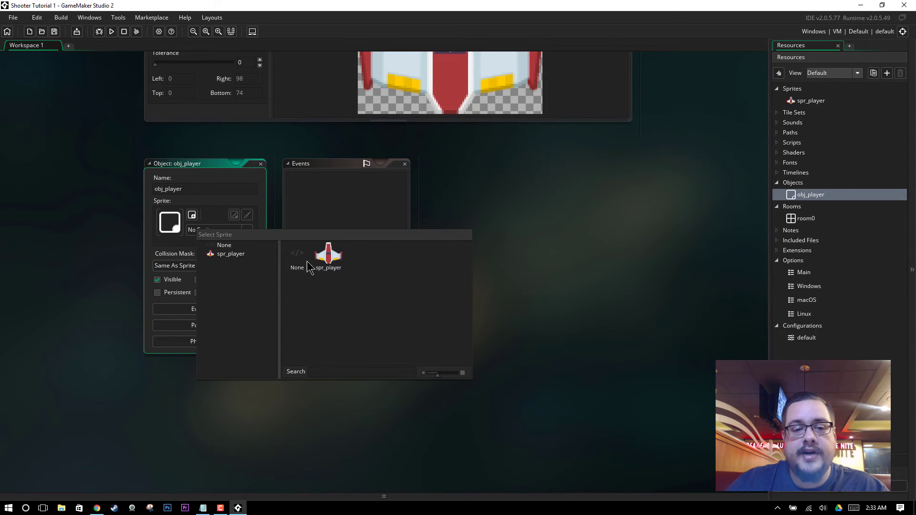
click(332, 250)
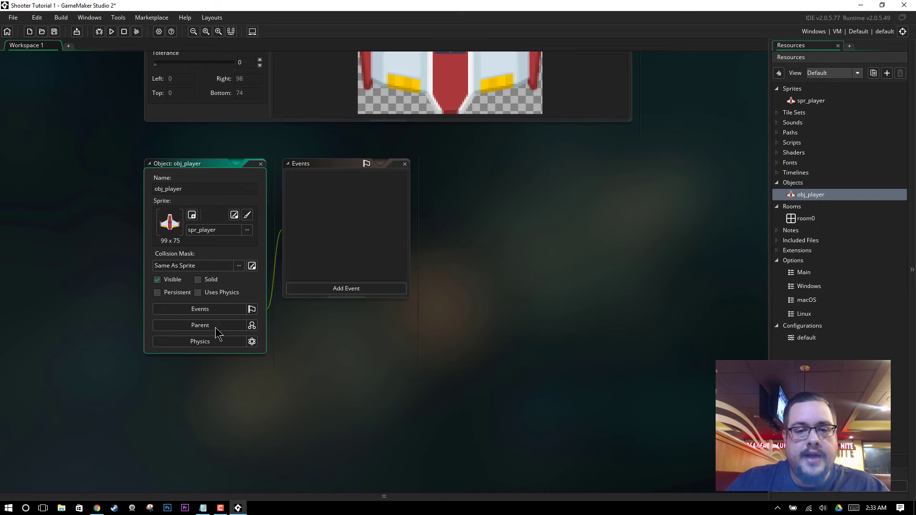
middle_drag(588, 190, 552, 225)
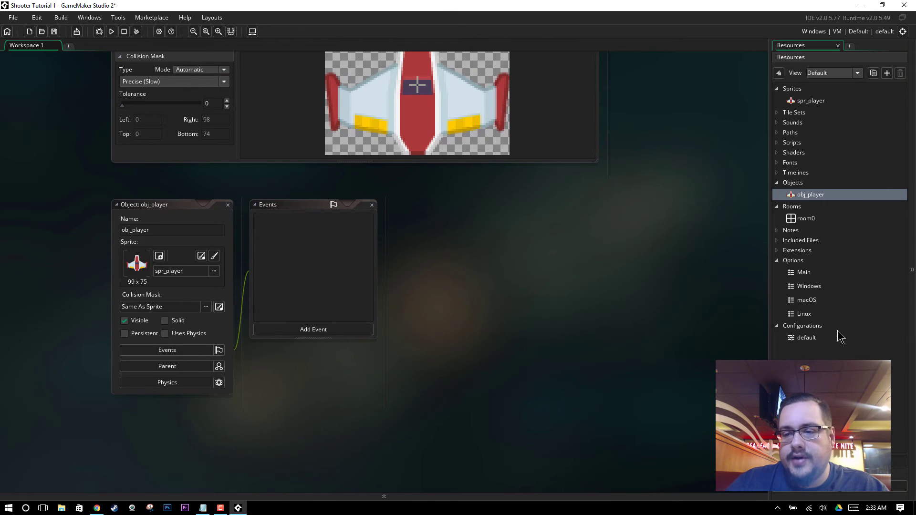
Set Game Frames Per Second to 60 in the Main game options and confirm.
double_click(808, 272)
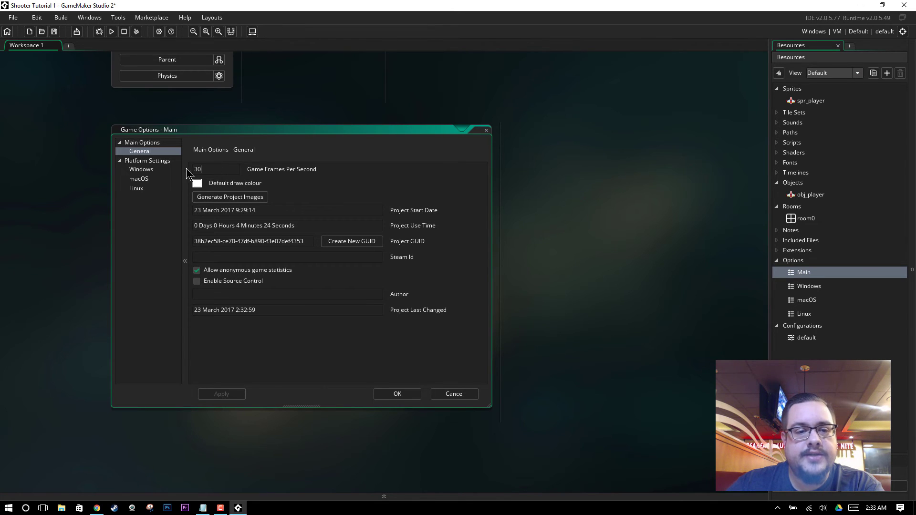
text(60)
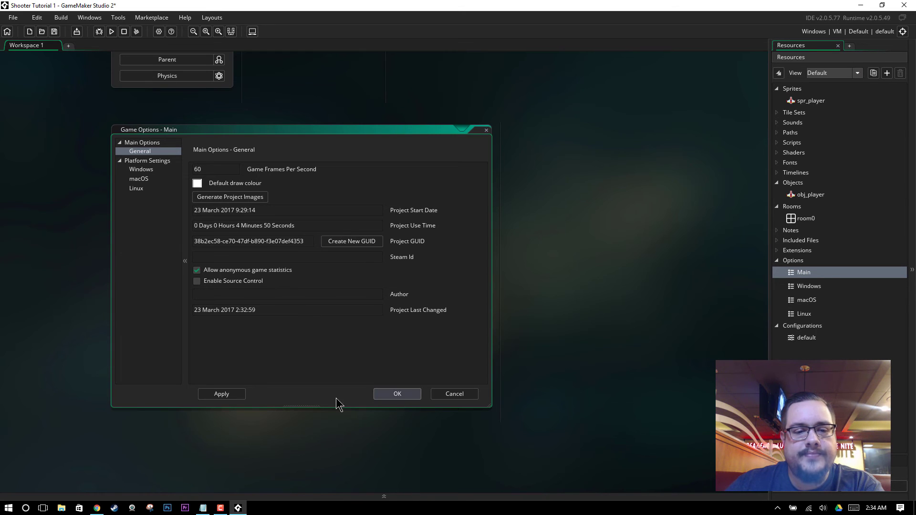
click(394, 394)
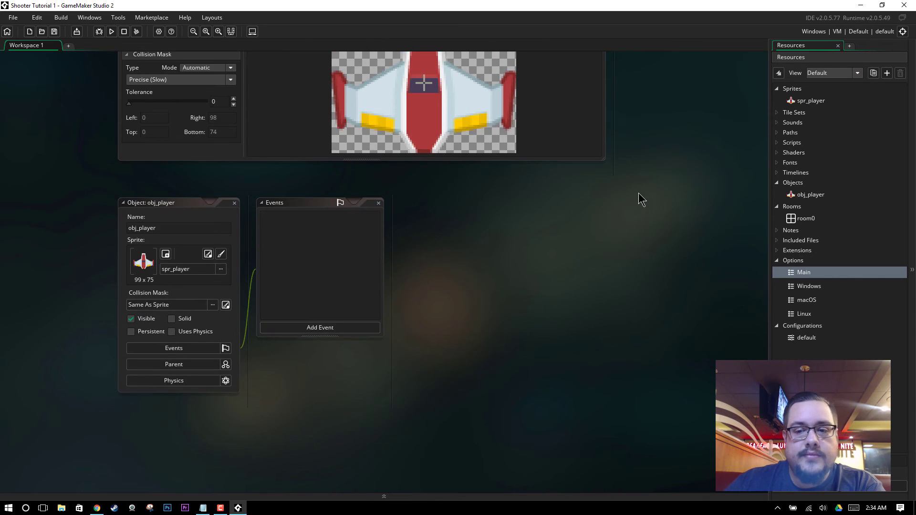
Open room0 in the Room Editor, zoom out, and select its Background and Instances layers.
click(804, 219)
double_click(804, 220)
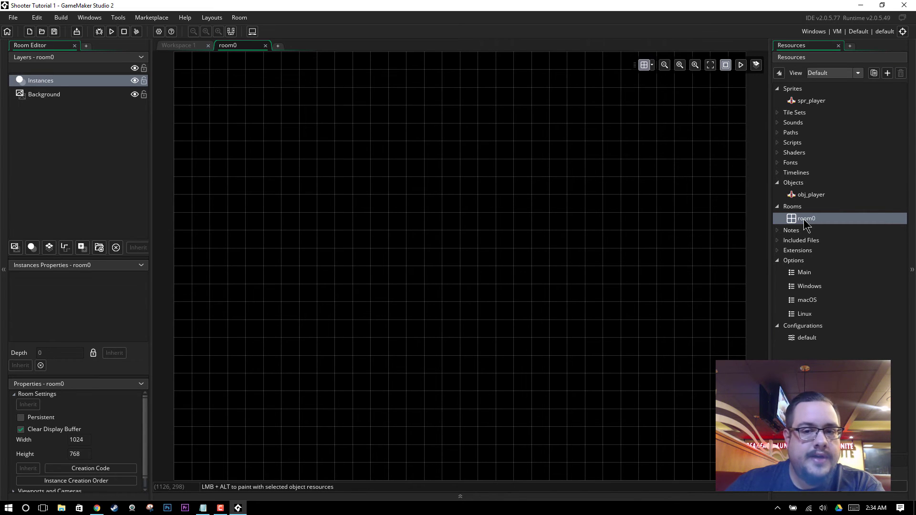
middle_drag(593, 225, 576, 219)
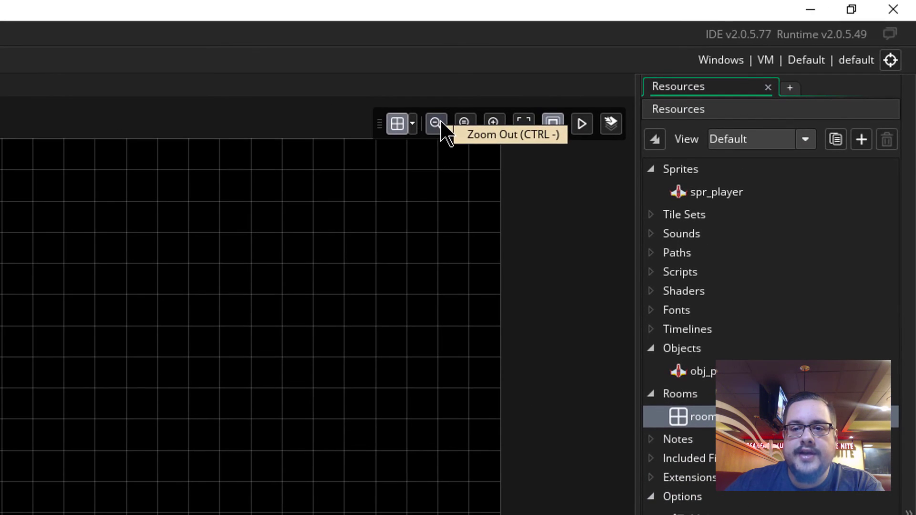
click(665, 65)
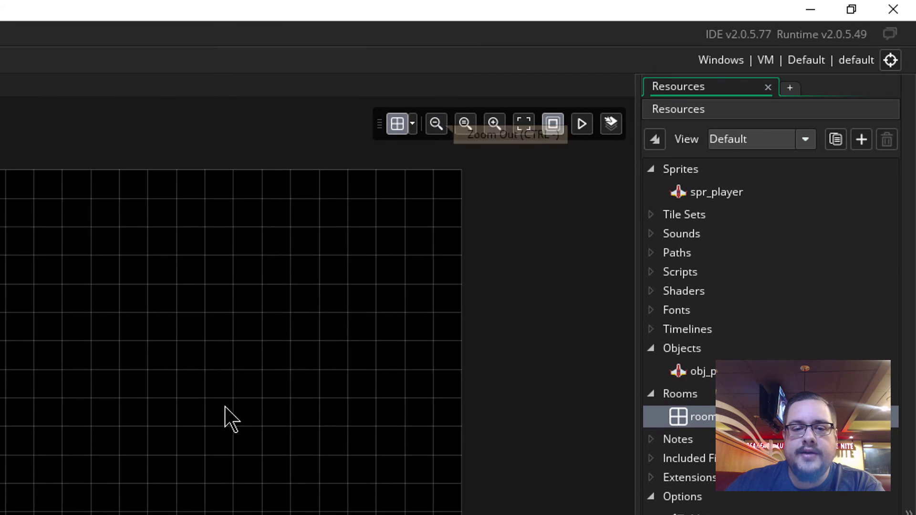
middle_drag(142, 480, 223, 456)
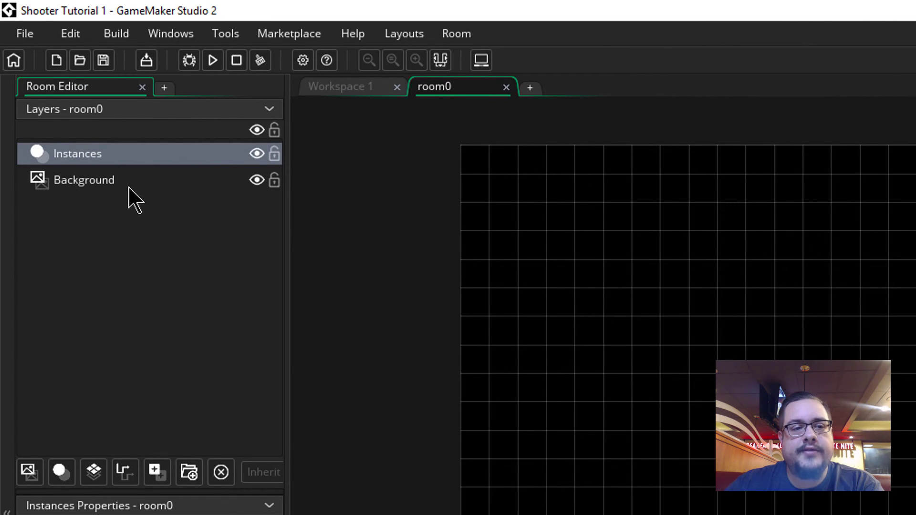
click(129, 187)
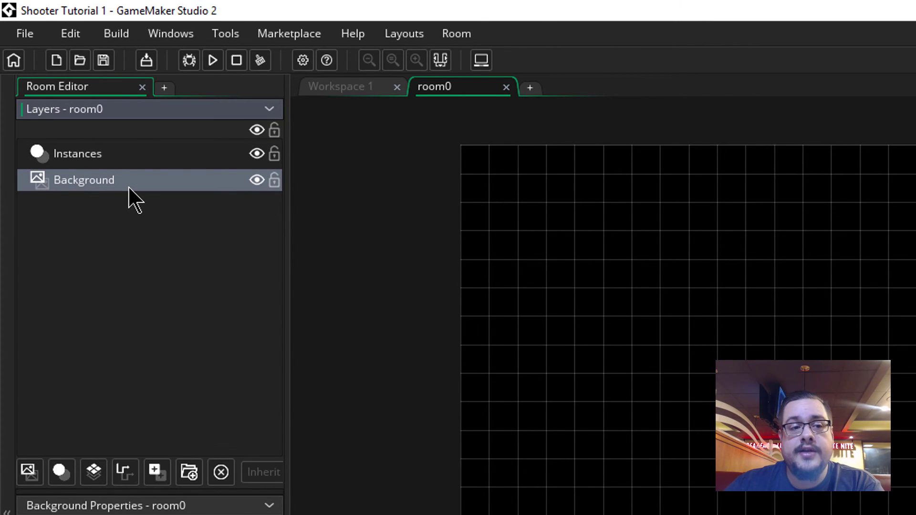
click(115, 160)
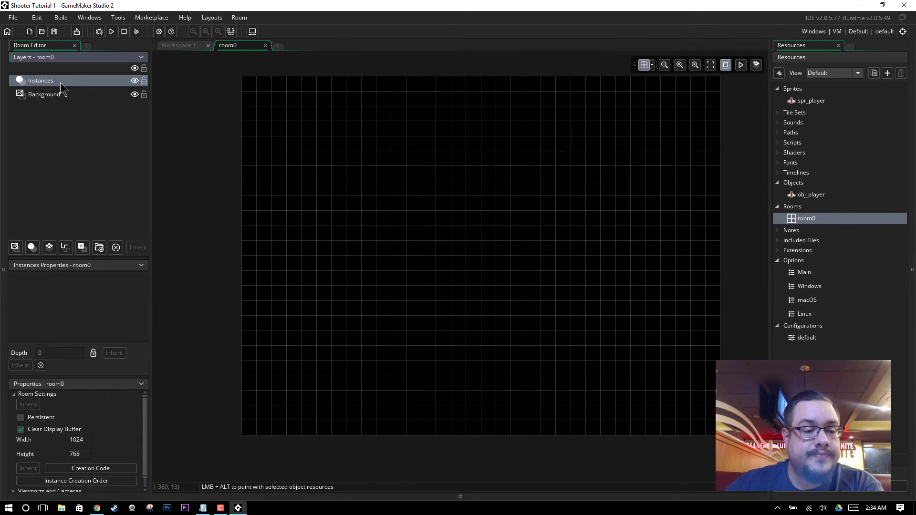
Expand and review the Room Physics settings in room Properties, then collapse them.
scroll(100, 406, down, 1)
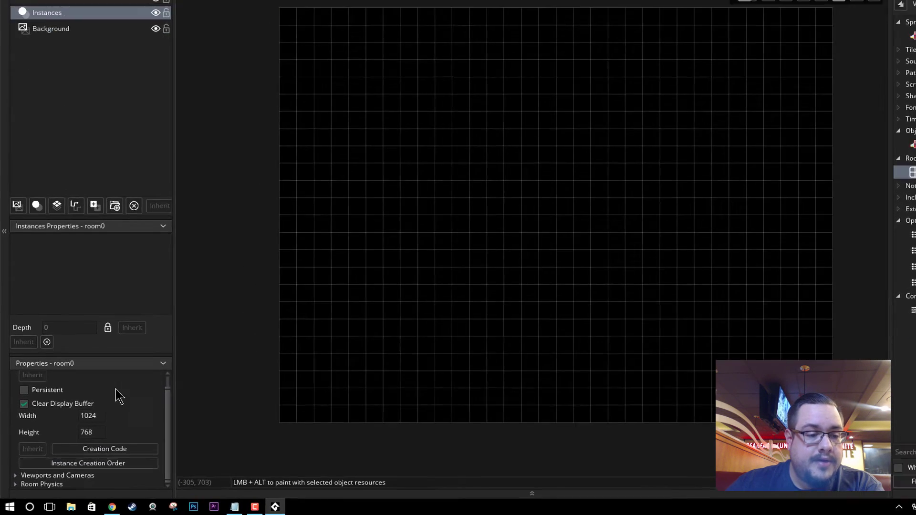
scroll(115, 389, up, 1)
scroll(115, 389, down, 1)
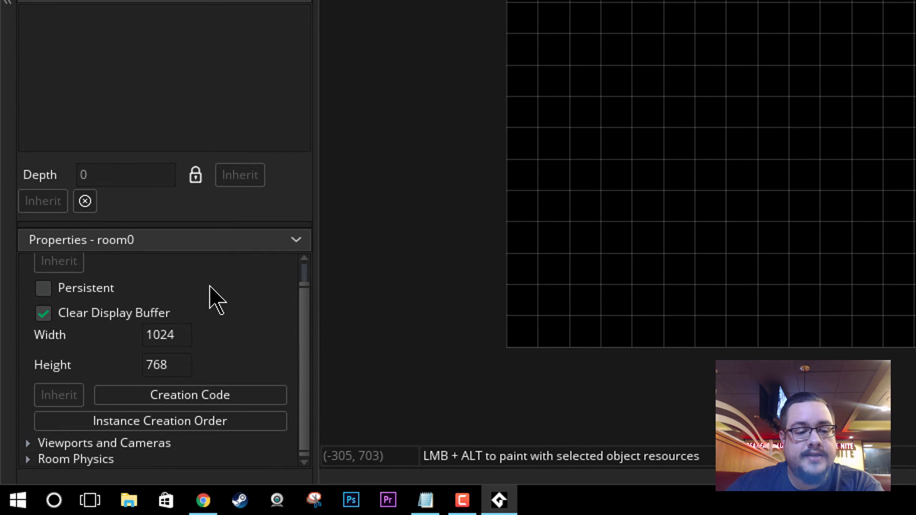
click(28, 460)
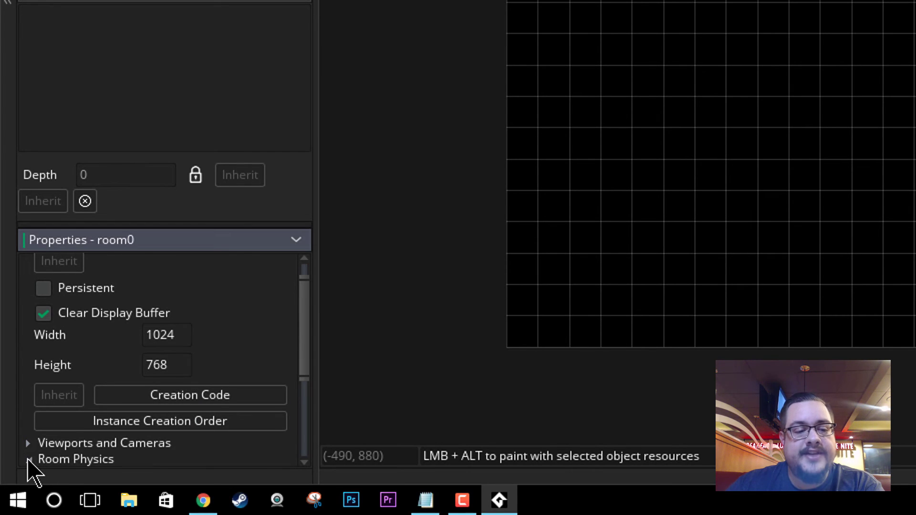
scroll(58, 465, down, 1)
scroll(177, 460, down, 5)
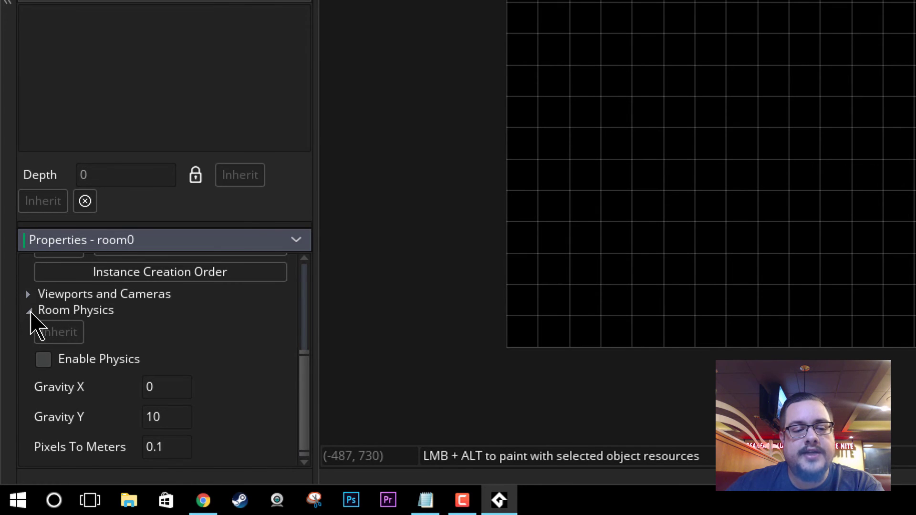
click(29, 311)
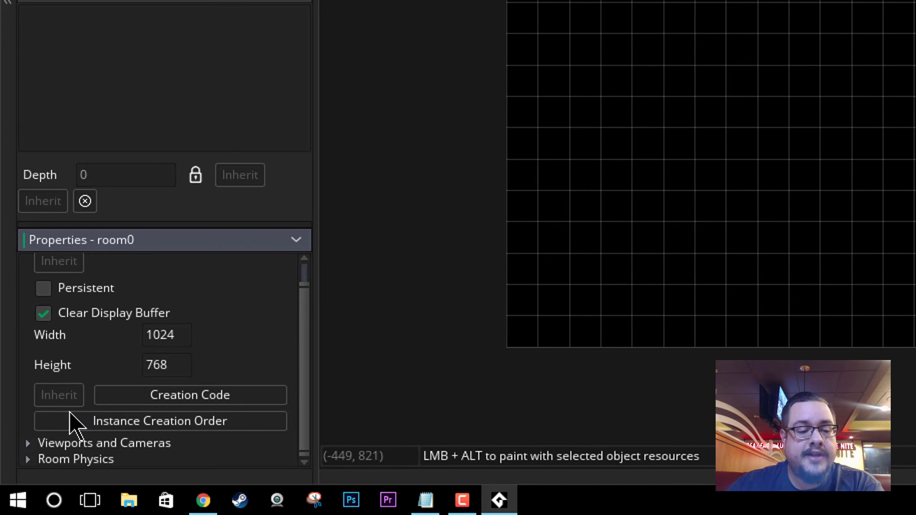
Set room0's width to 1920 and height to 1080, and zoom out to fit.
drag(177, 338, 121, 331)
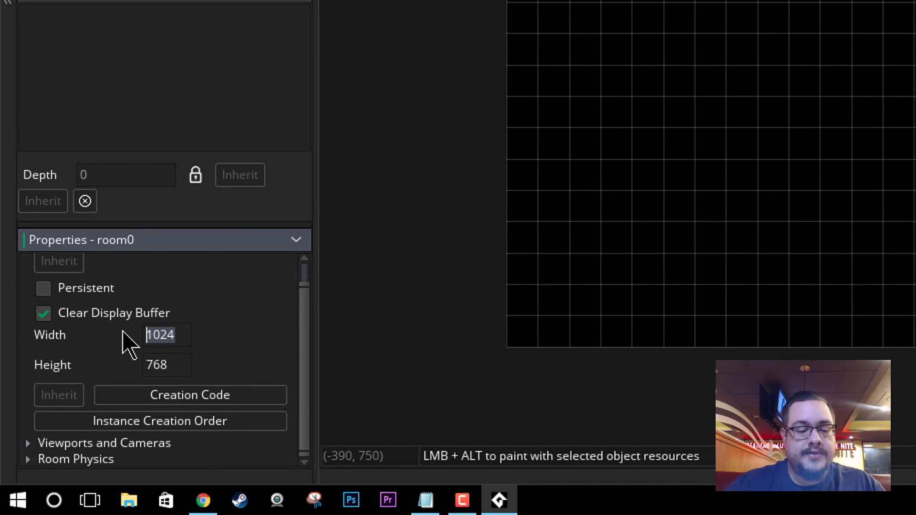
text(1920)
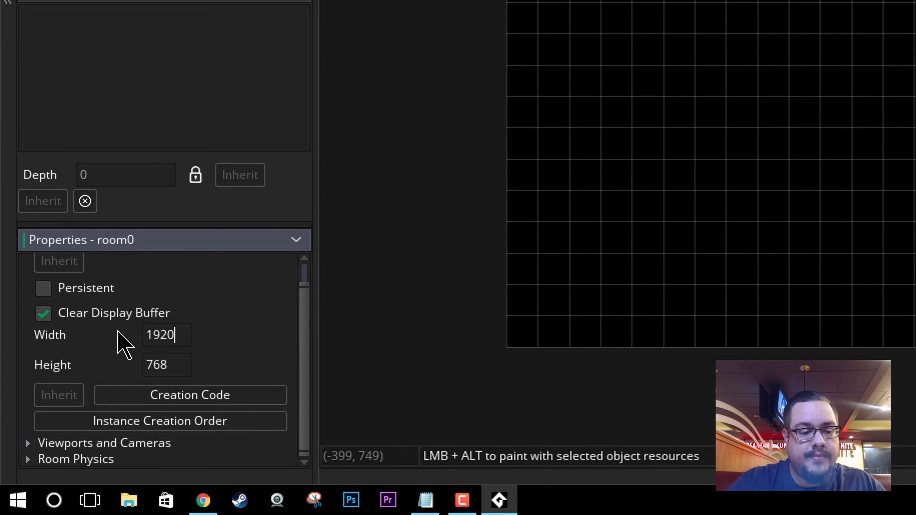
key(Tab)
text(1080)
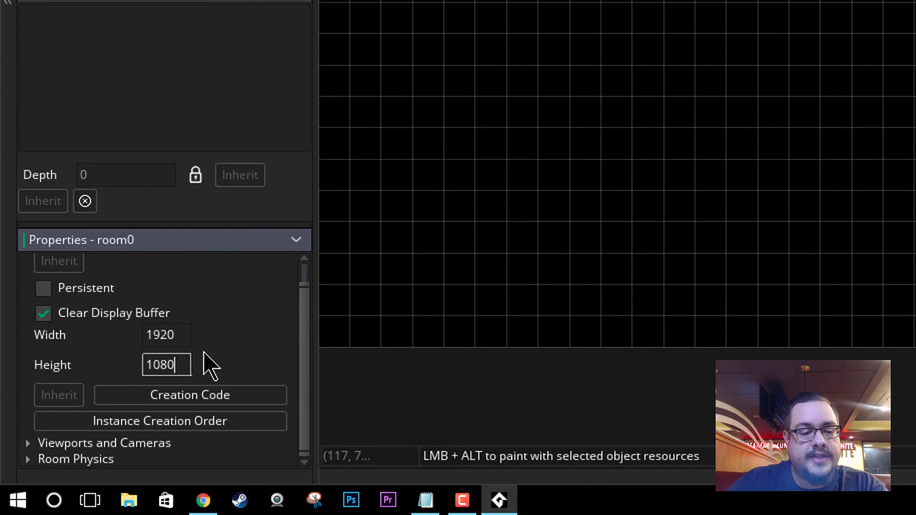
click(235, 368)
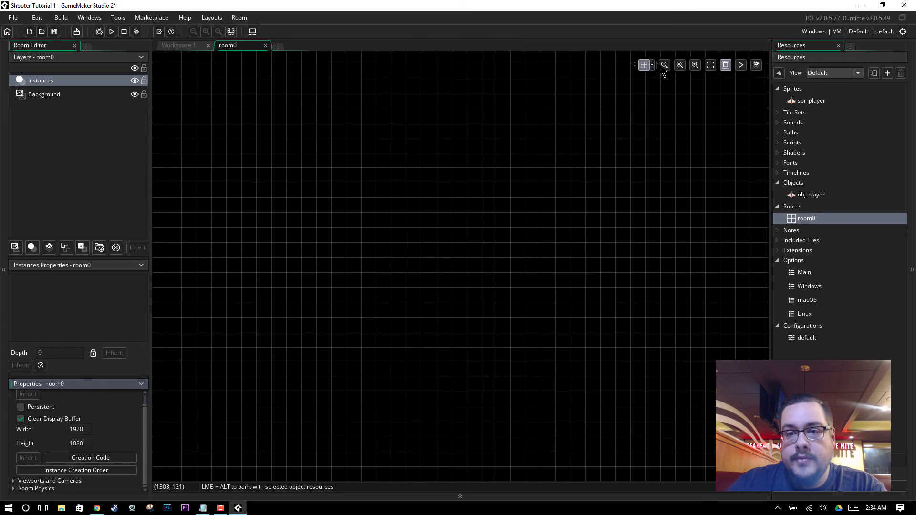
click(663, 66)
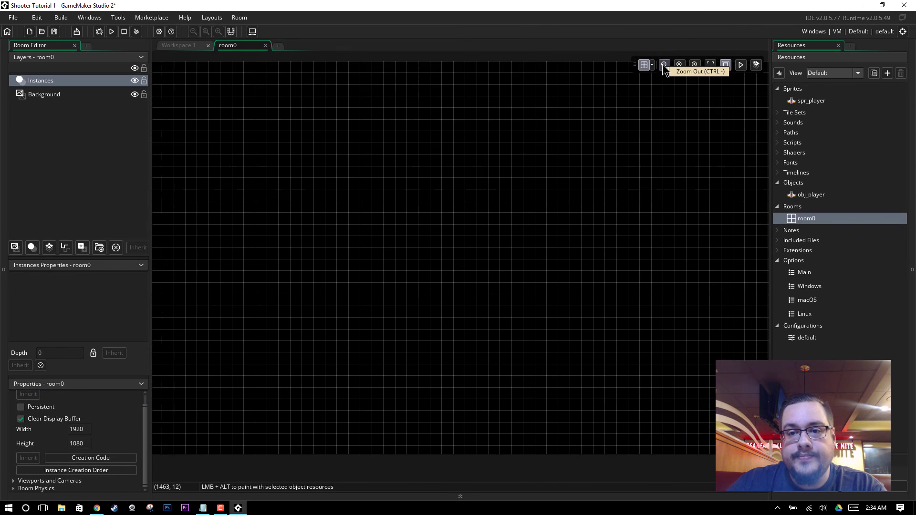
click(664, 65)
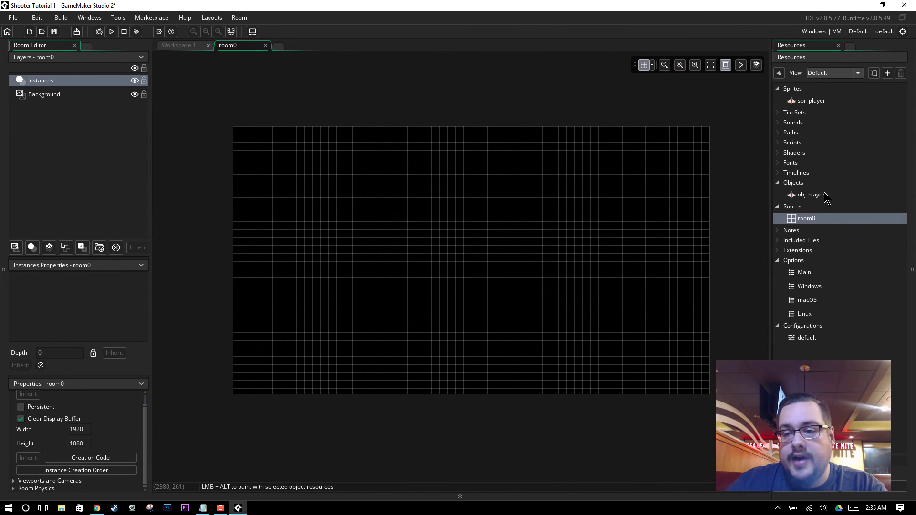
Place an obj_player instance in room0 at about 960, 896, near the bottom centre.
drag(824, 196, 476, 352)
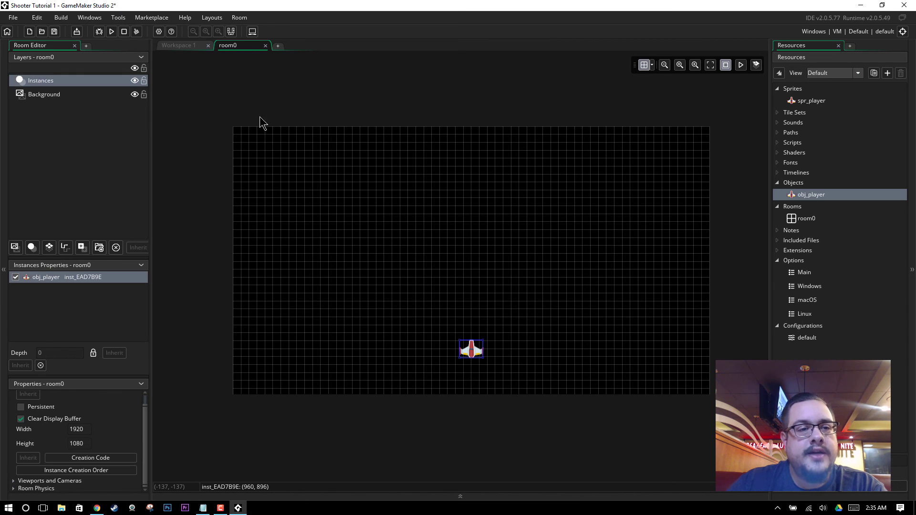
Save and run the game to see the red player ship near the bottom centre.
click(109, 37)
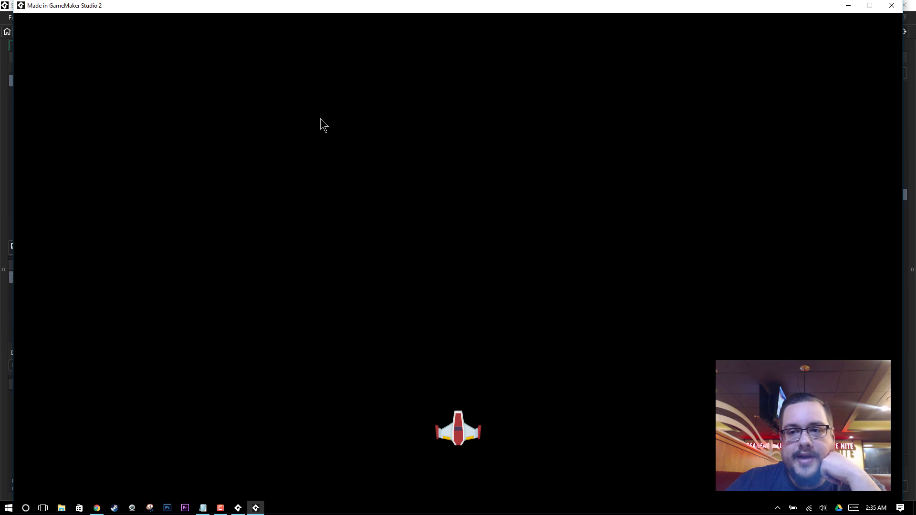
click(899, 11)
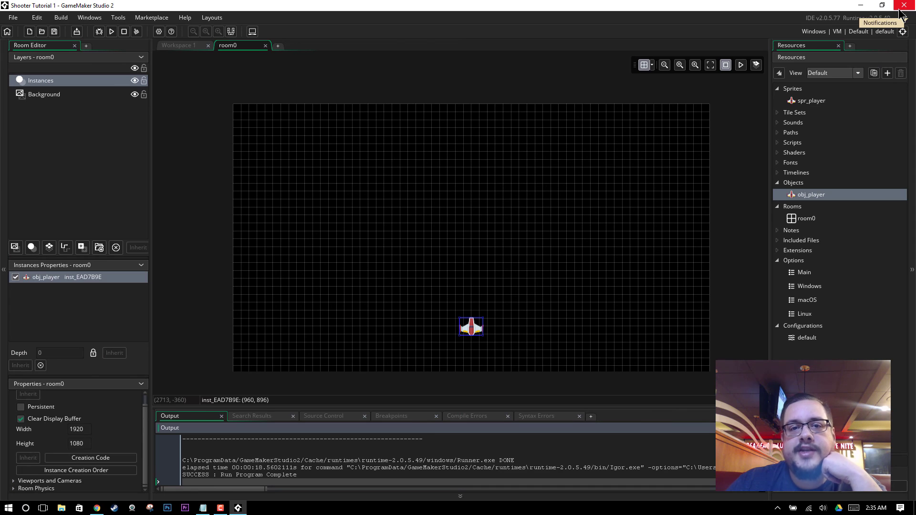